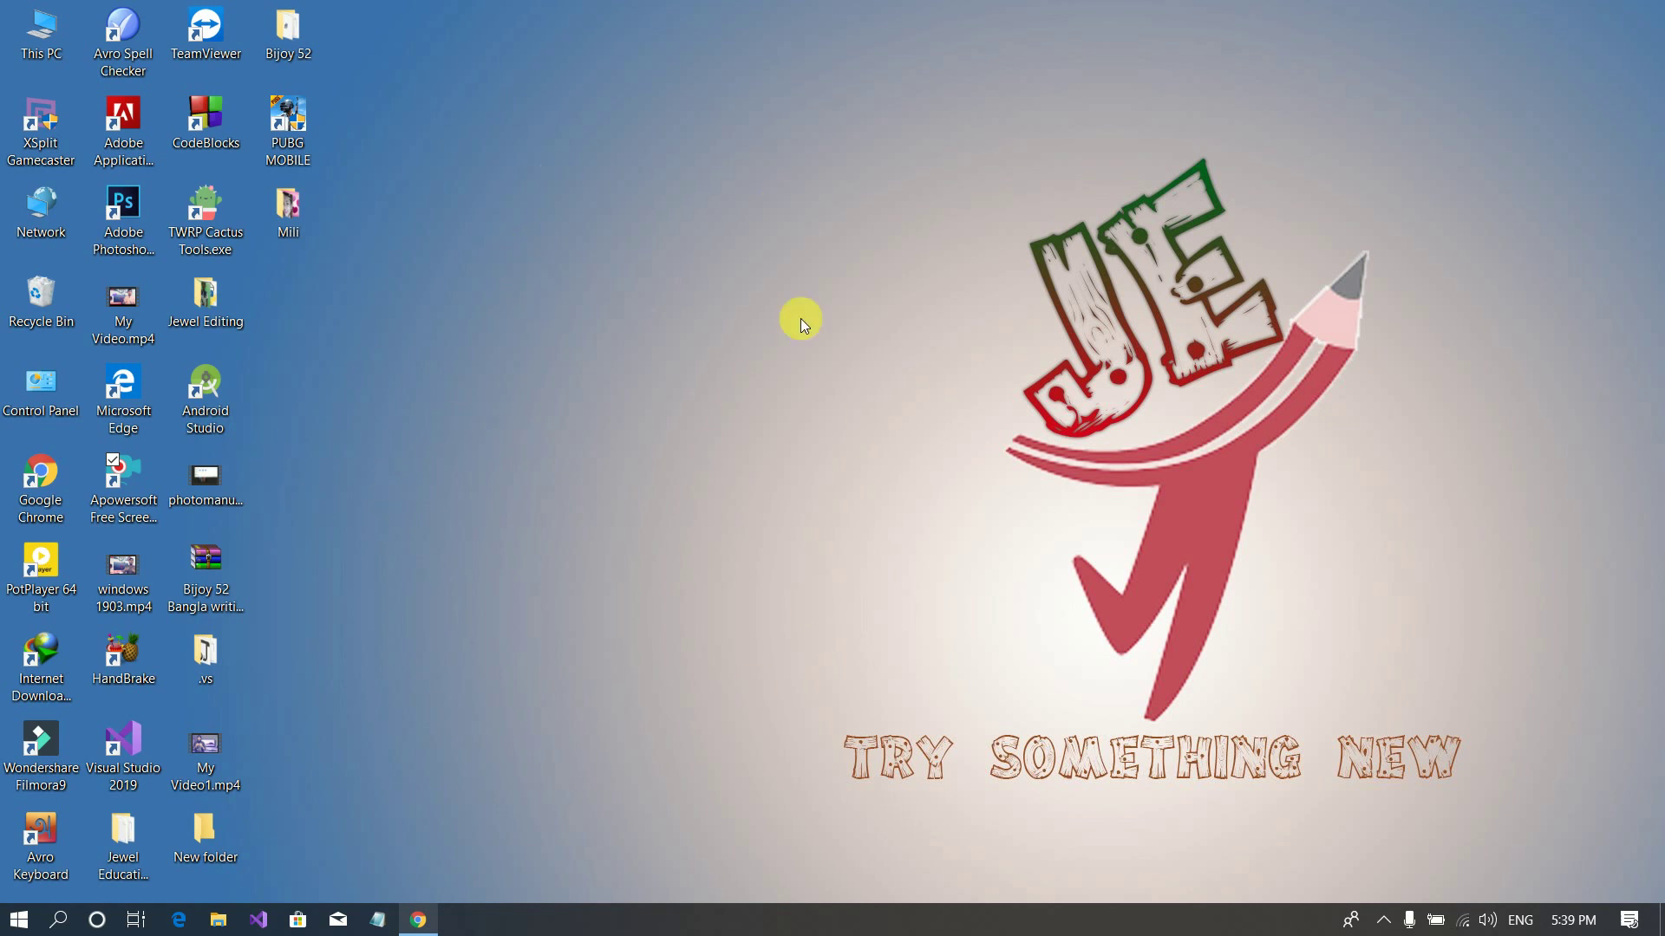
- Search Google for 'typing speed test' from the Chrome address bar and scroll the results
left_click(421, 920)
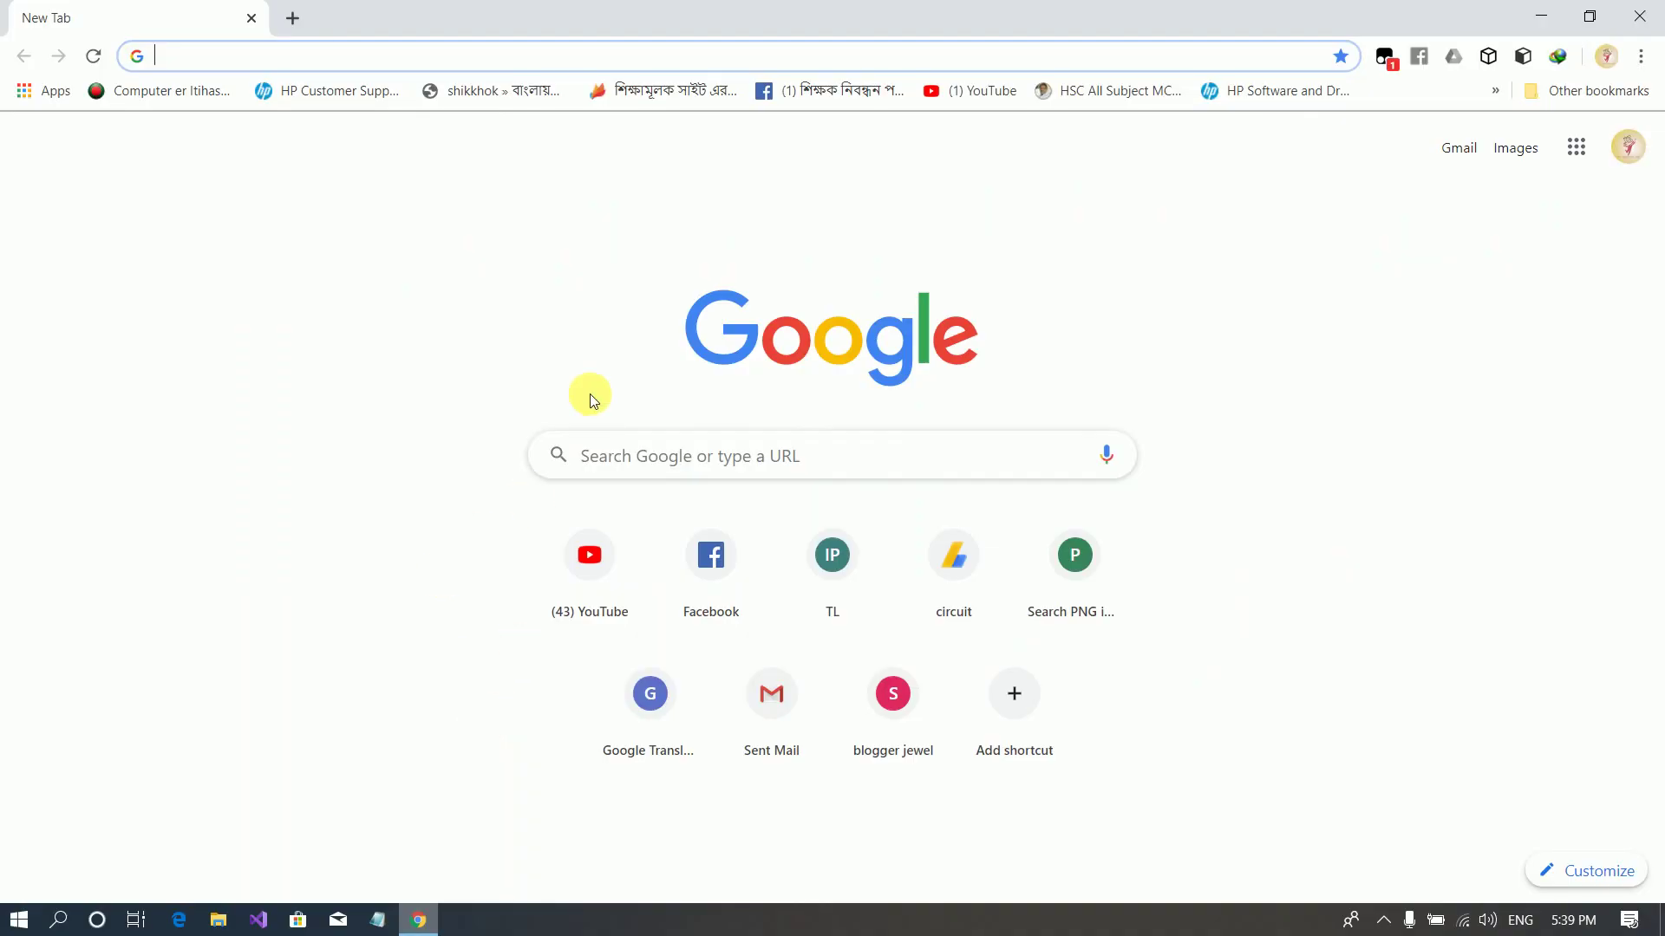
type("typing speed test")
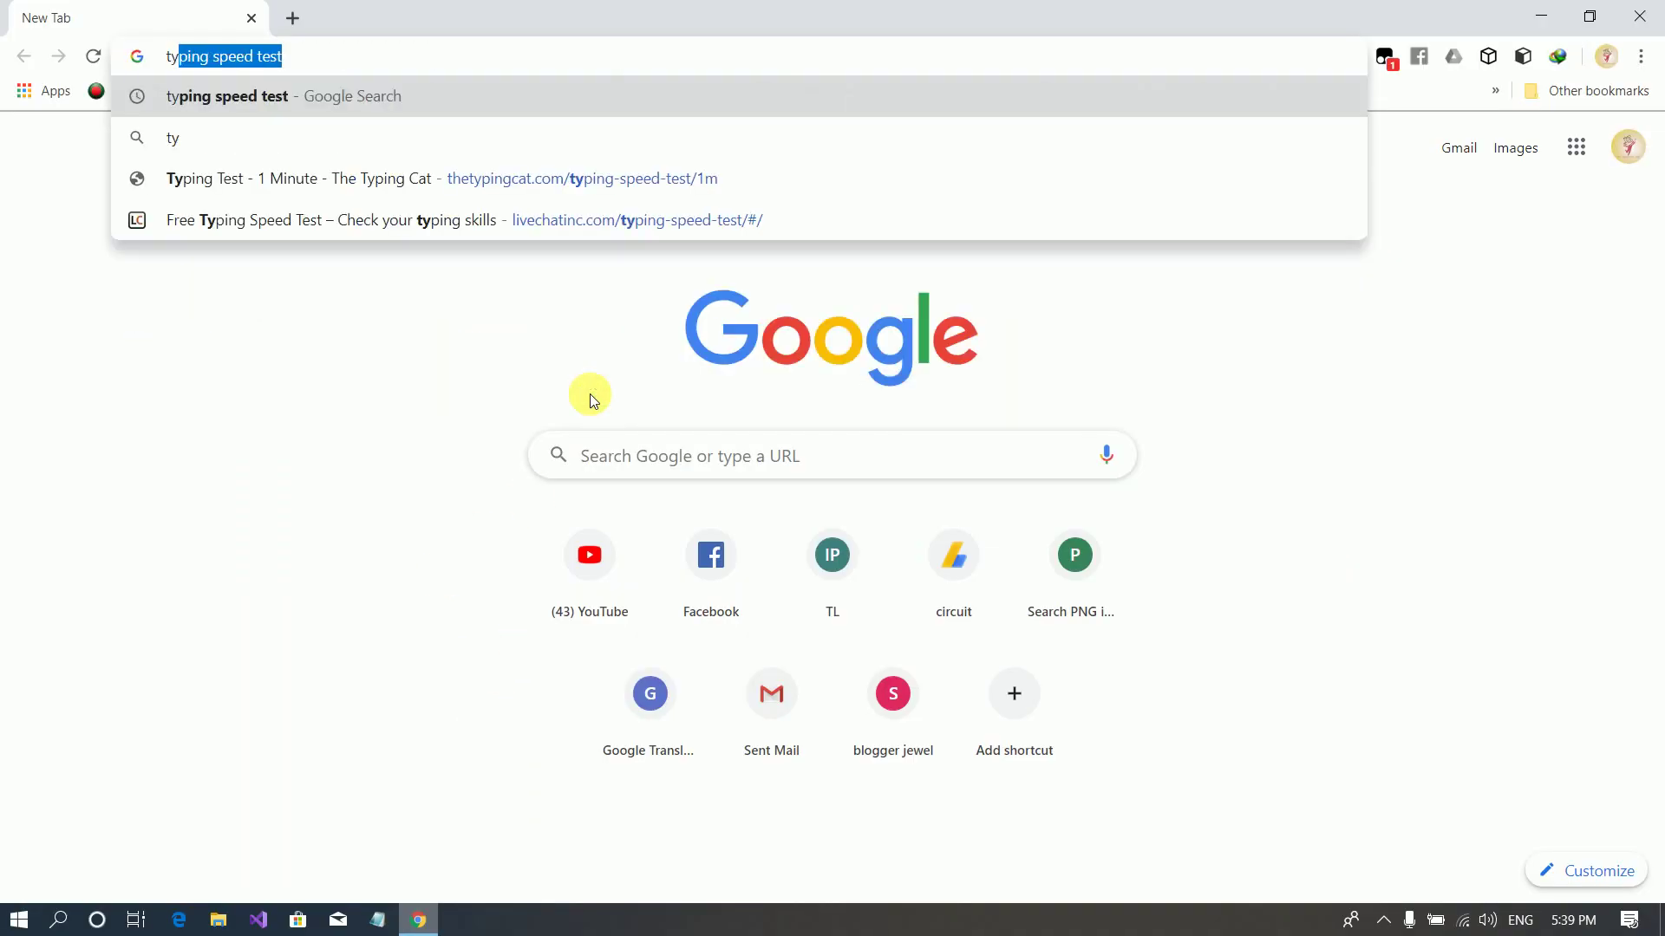
key("Return")
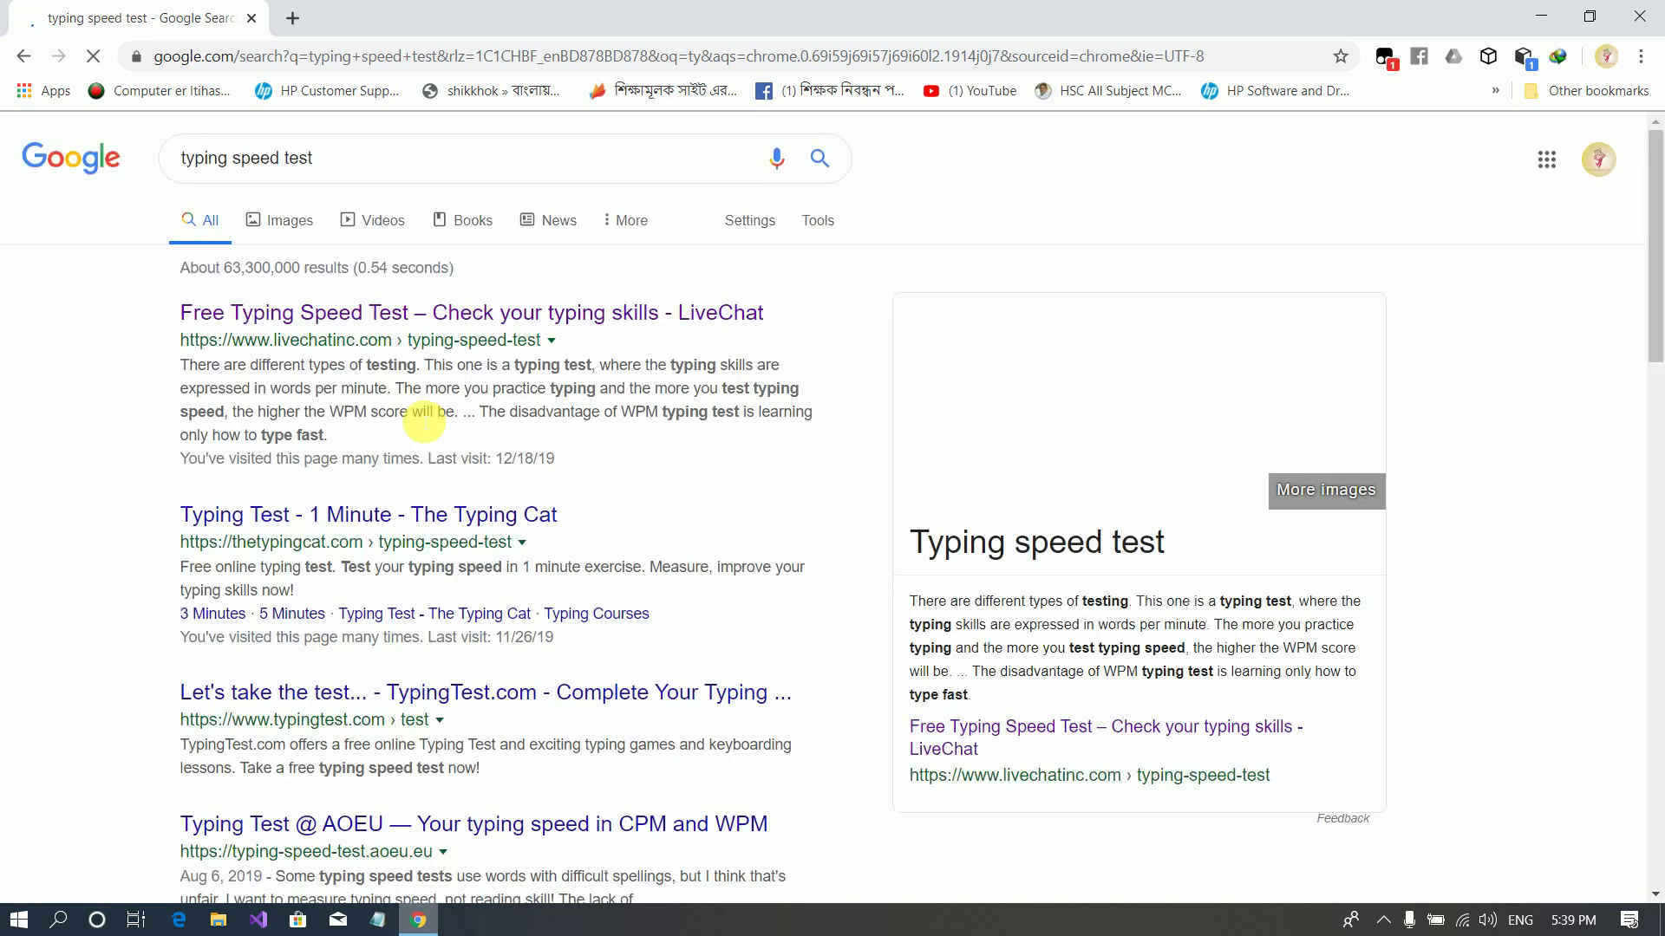
scroll(737, 295, "down", 5)
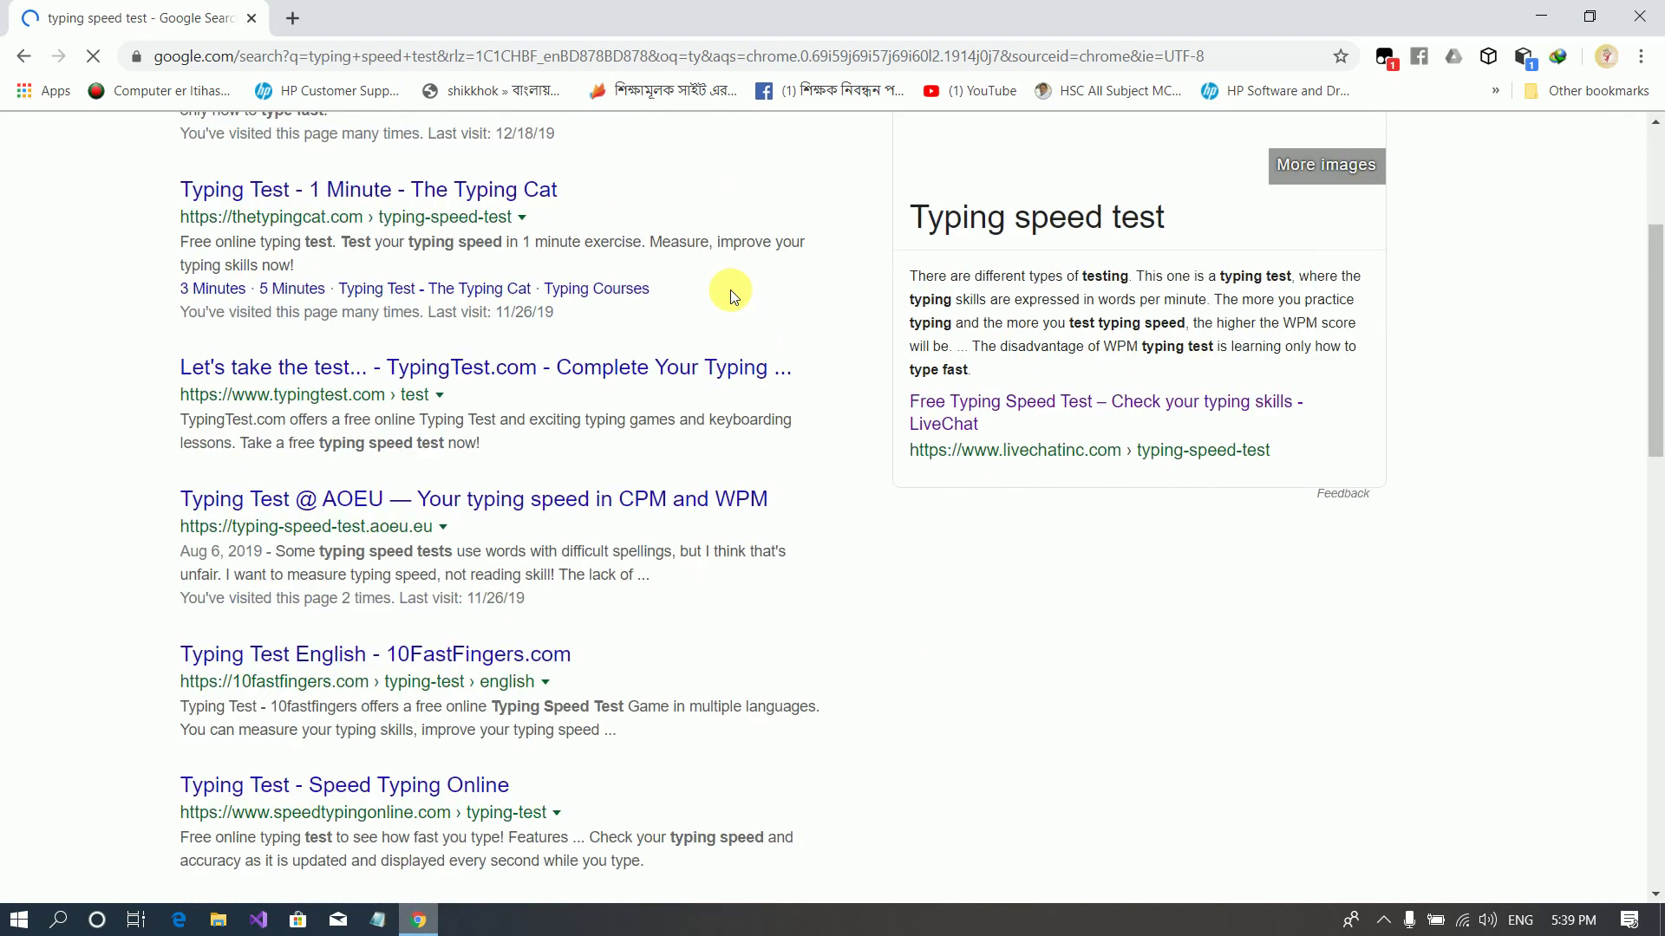
scroll(715, 329, "up", 3)
scroll(664, 363, "up", 1)
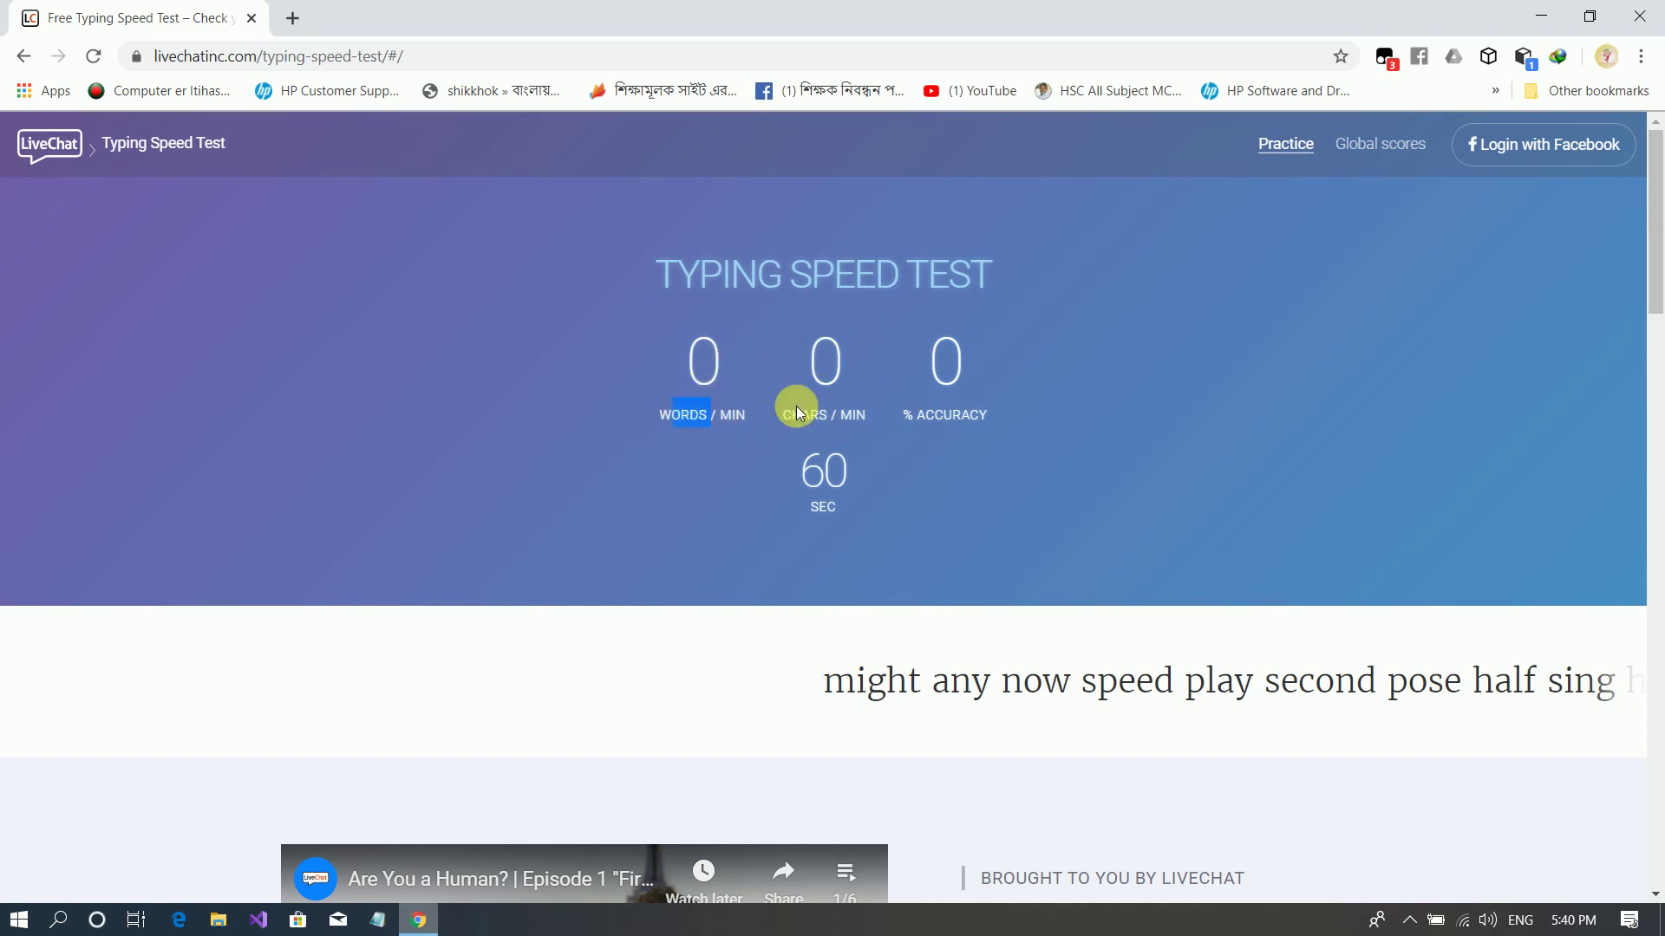
- Highlight the WORDS / MIN, ACCURACY and SEC labels on the unstarted test
double_click(974, 425)
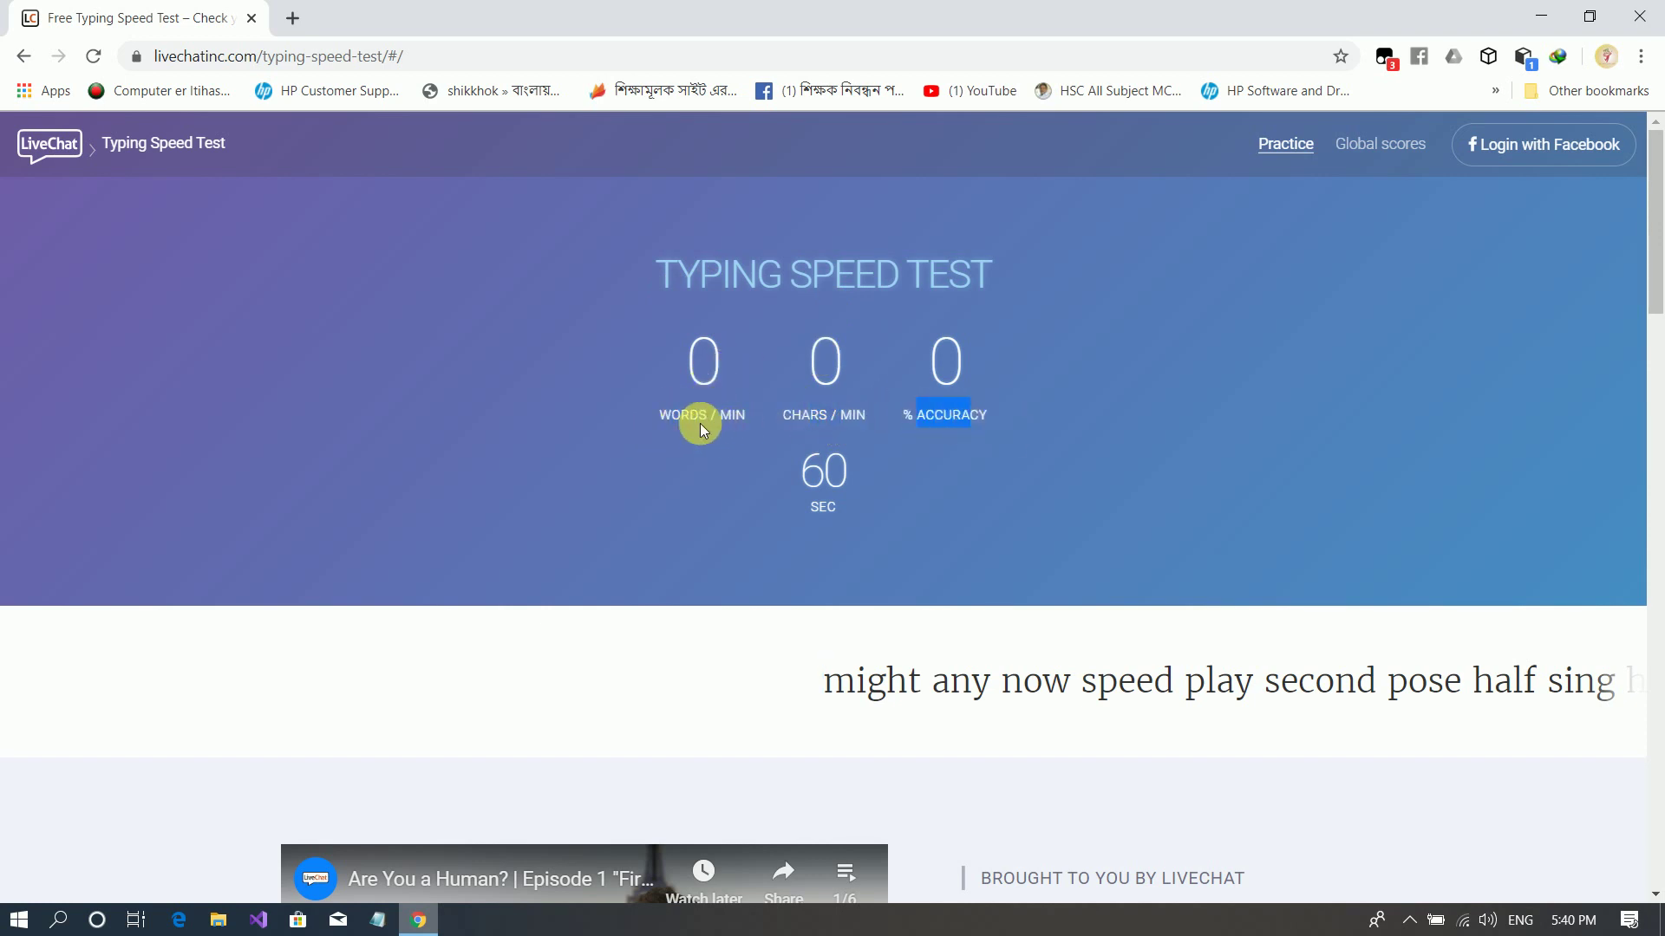
left_click_drag(659, 424, 831, 419)
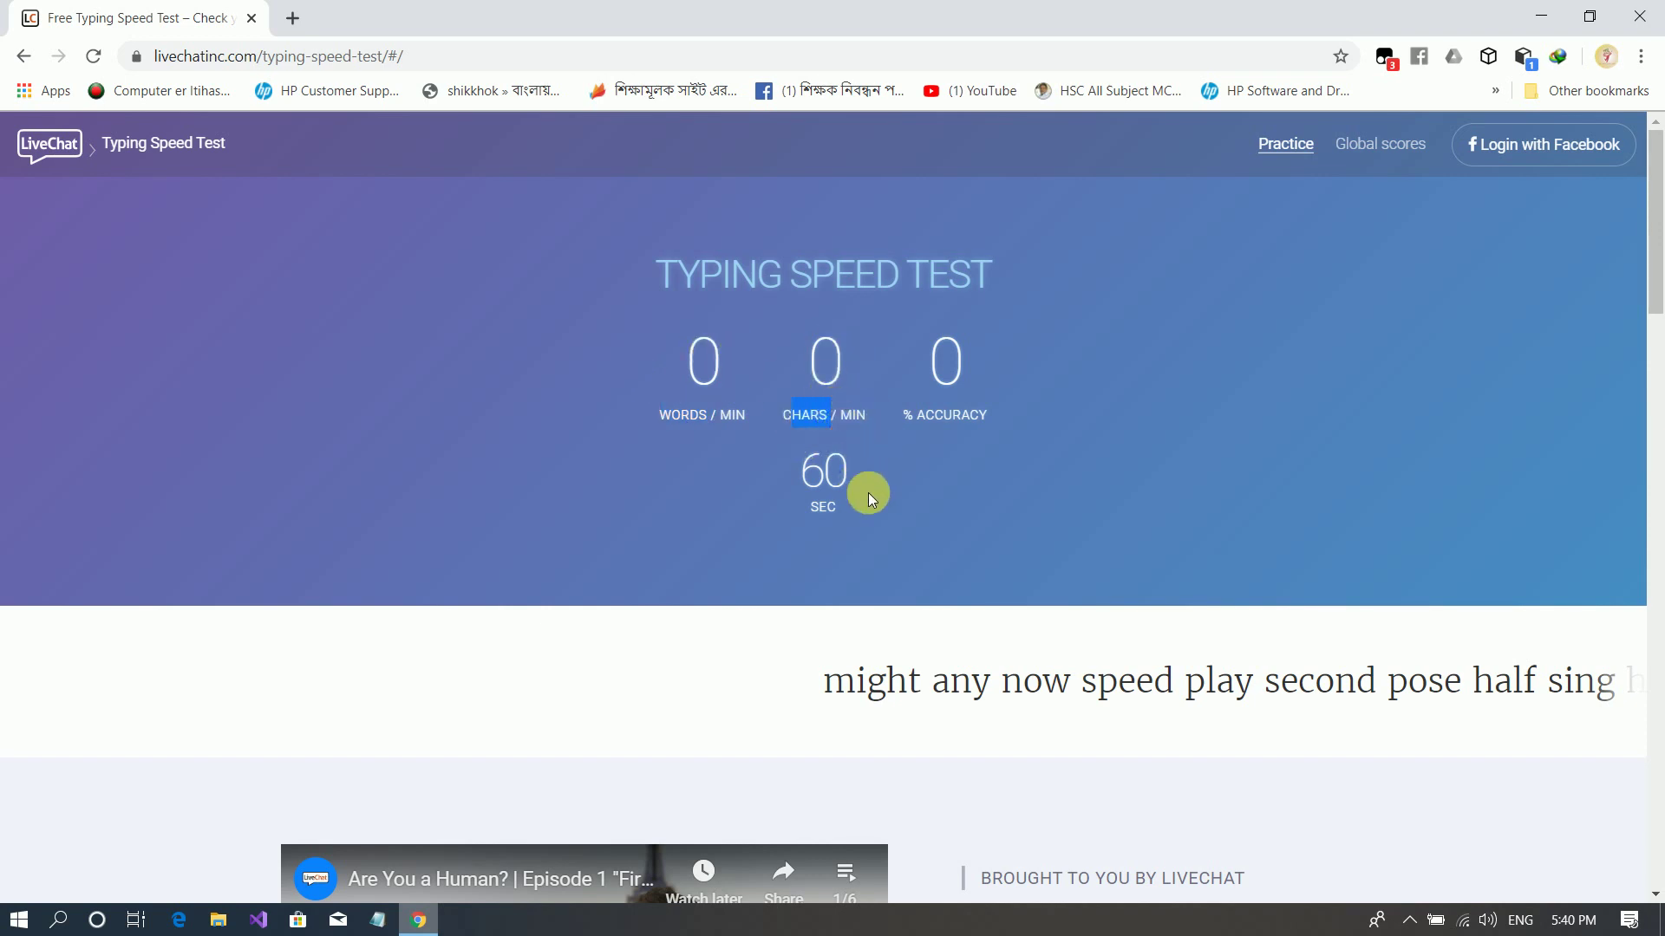
double_click(973, 420)
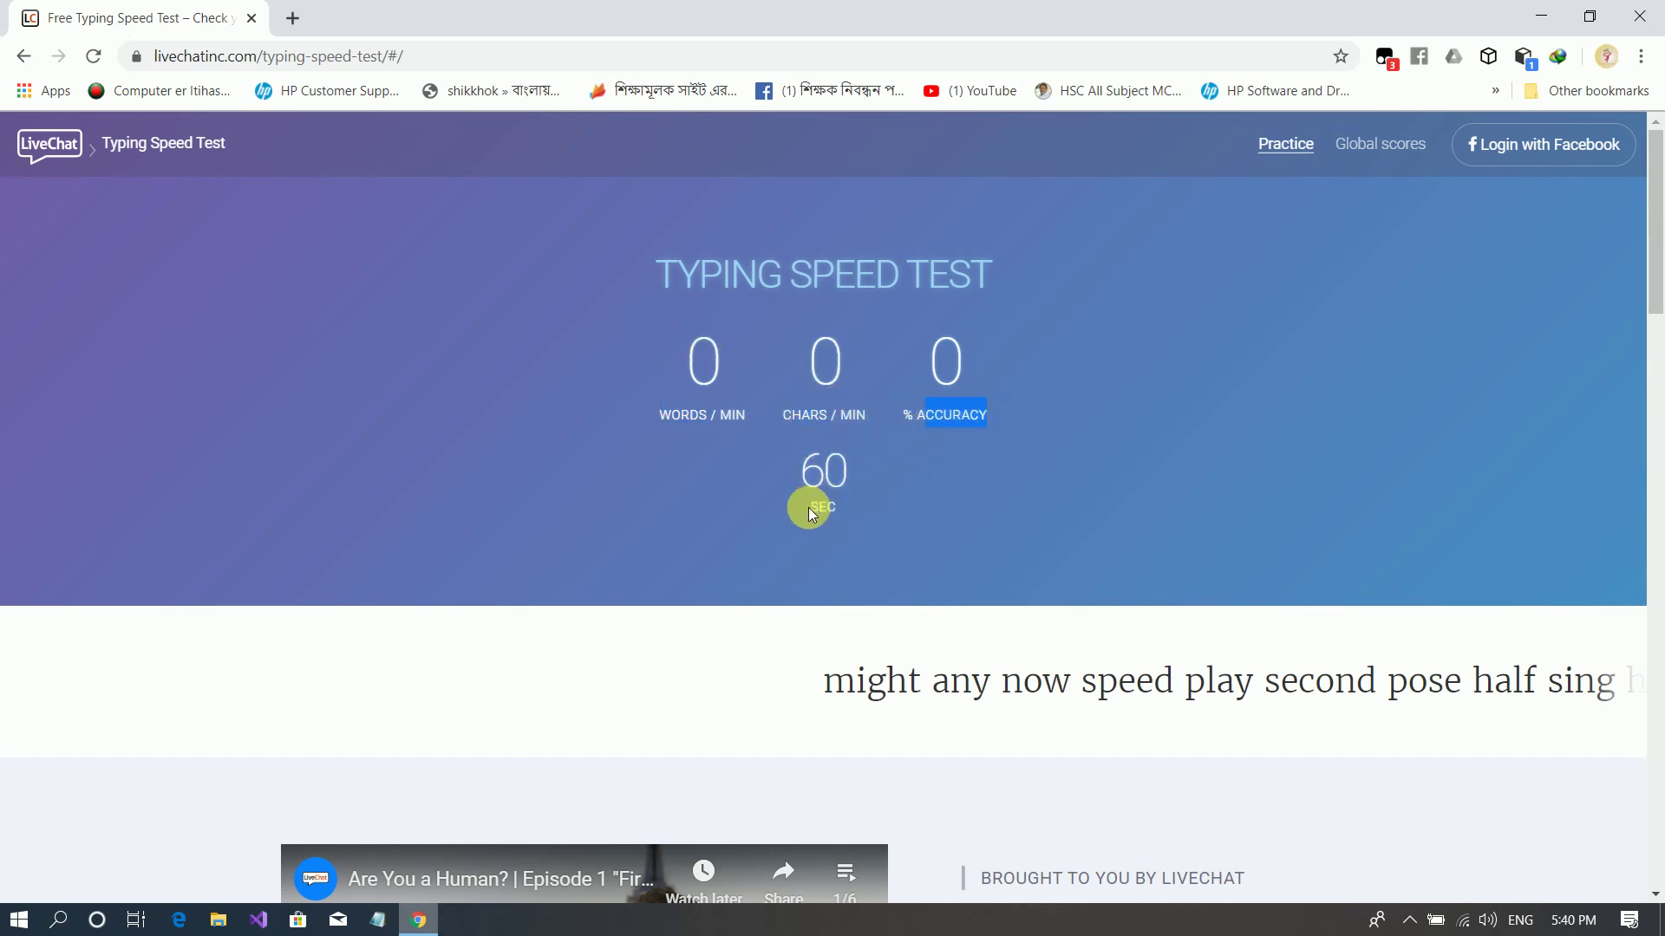
left_click_drag(808, 507, 861, 507)
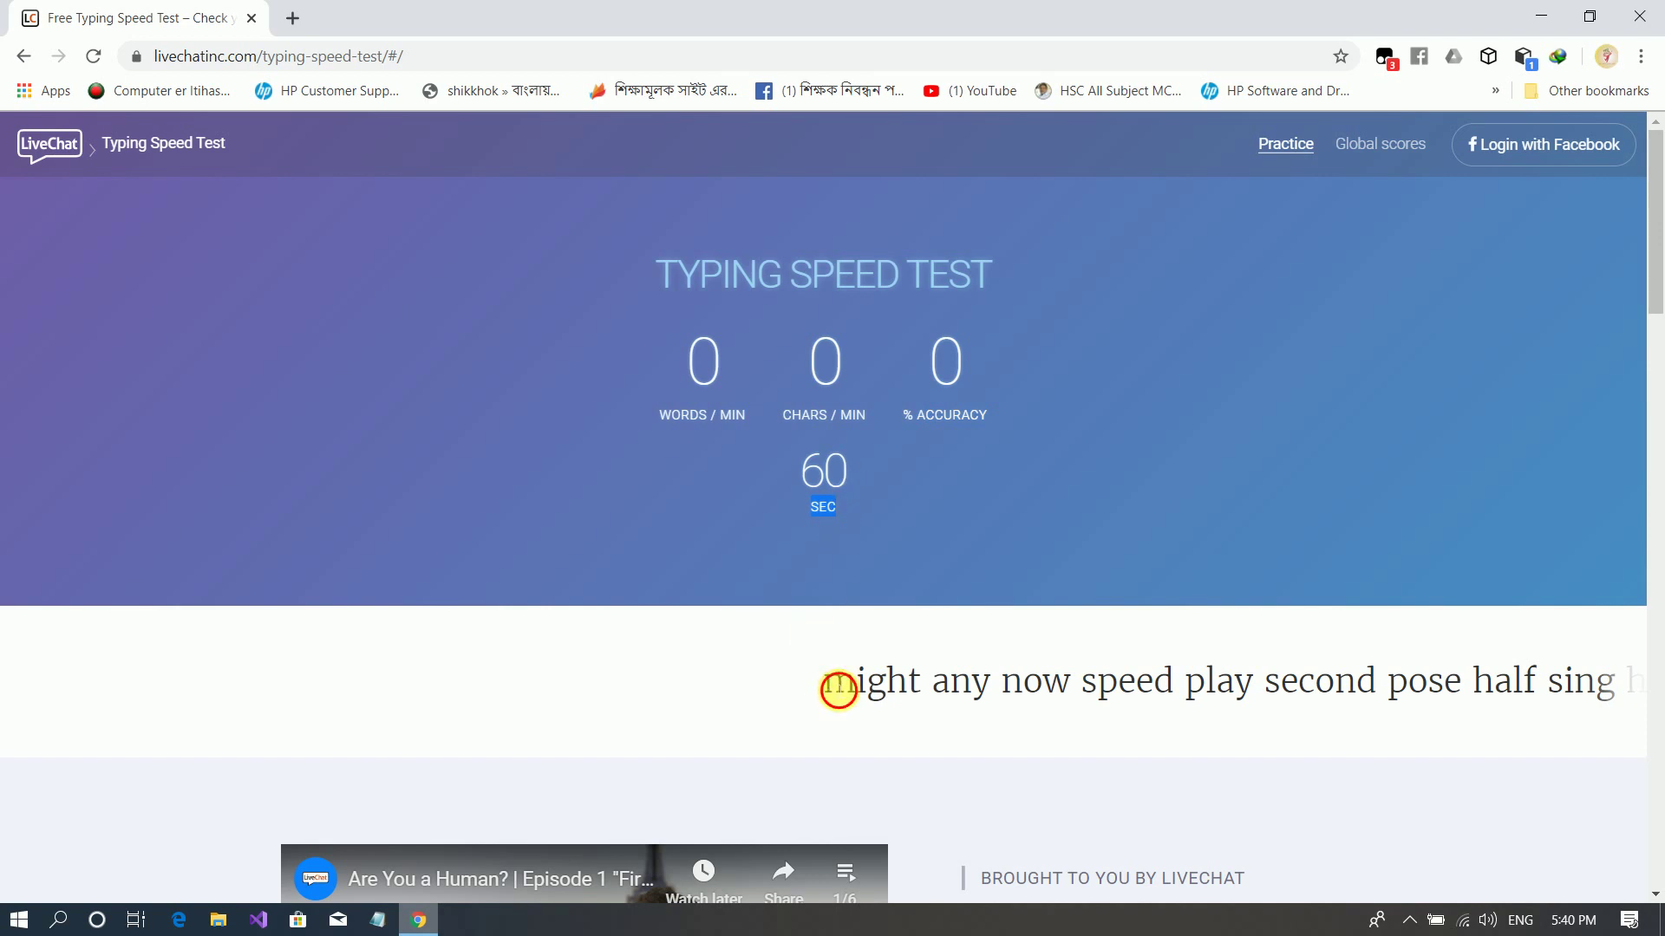
- Start the test typing 'might any now speed play second pose half sing hand red home come', fixing typos
left_click(832, 687)
type("migh")
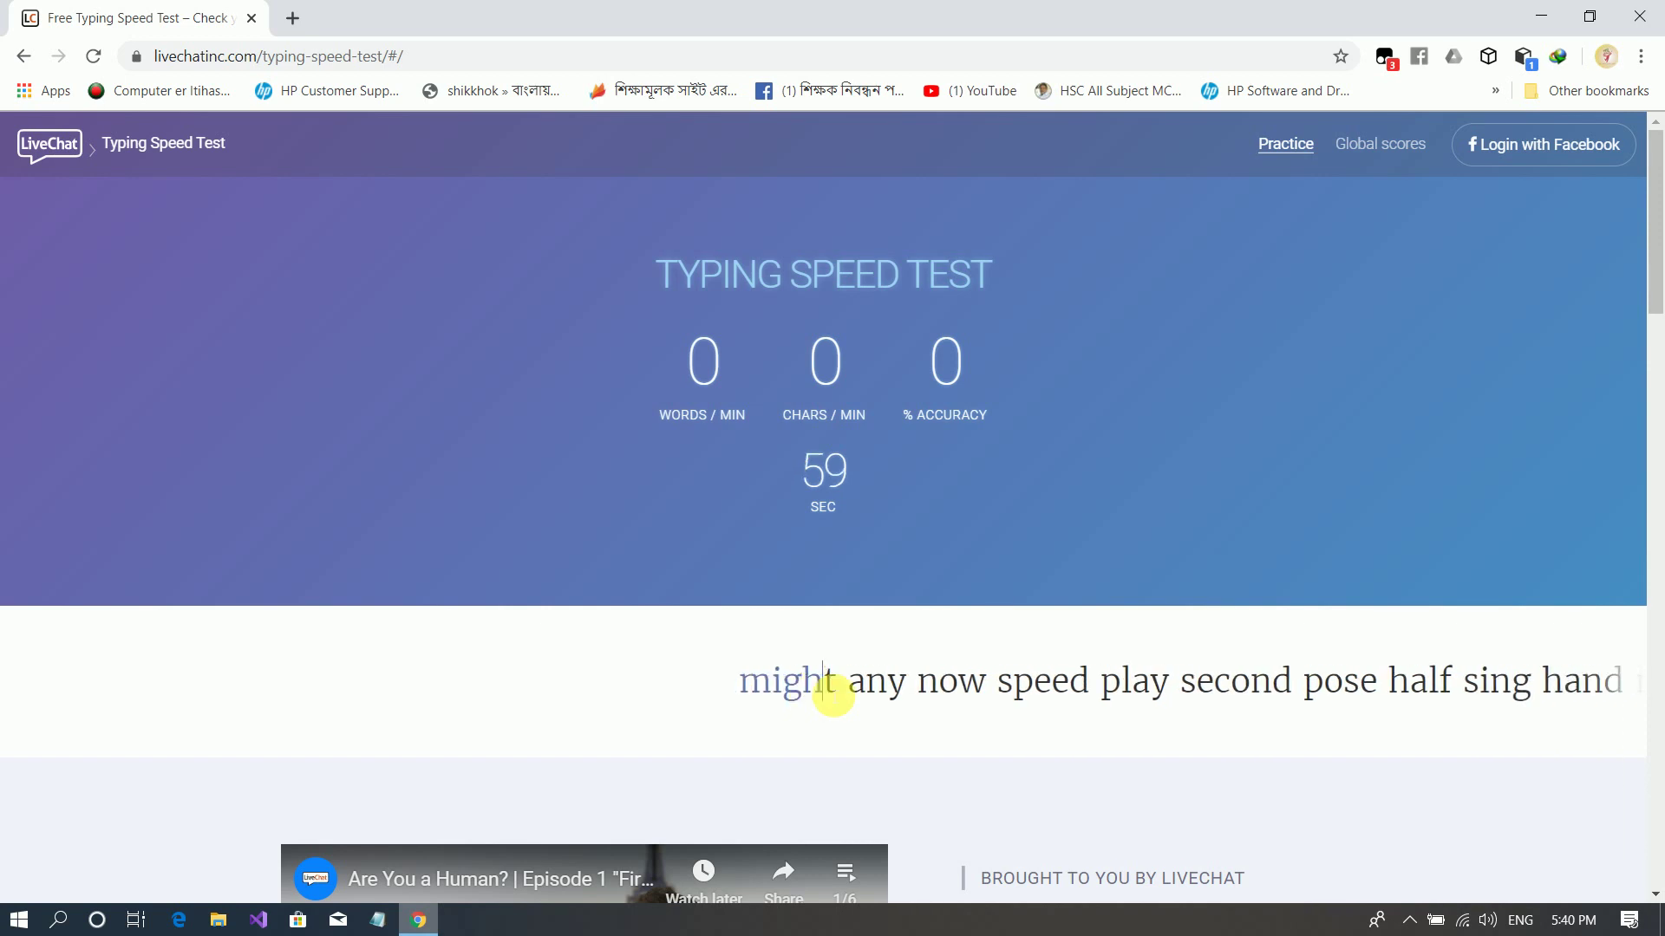
type("t any now")
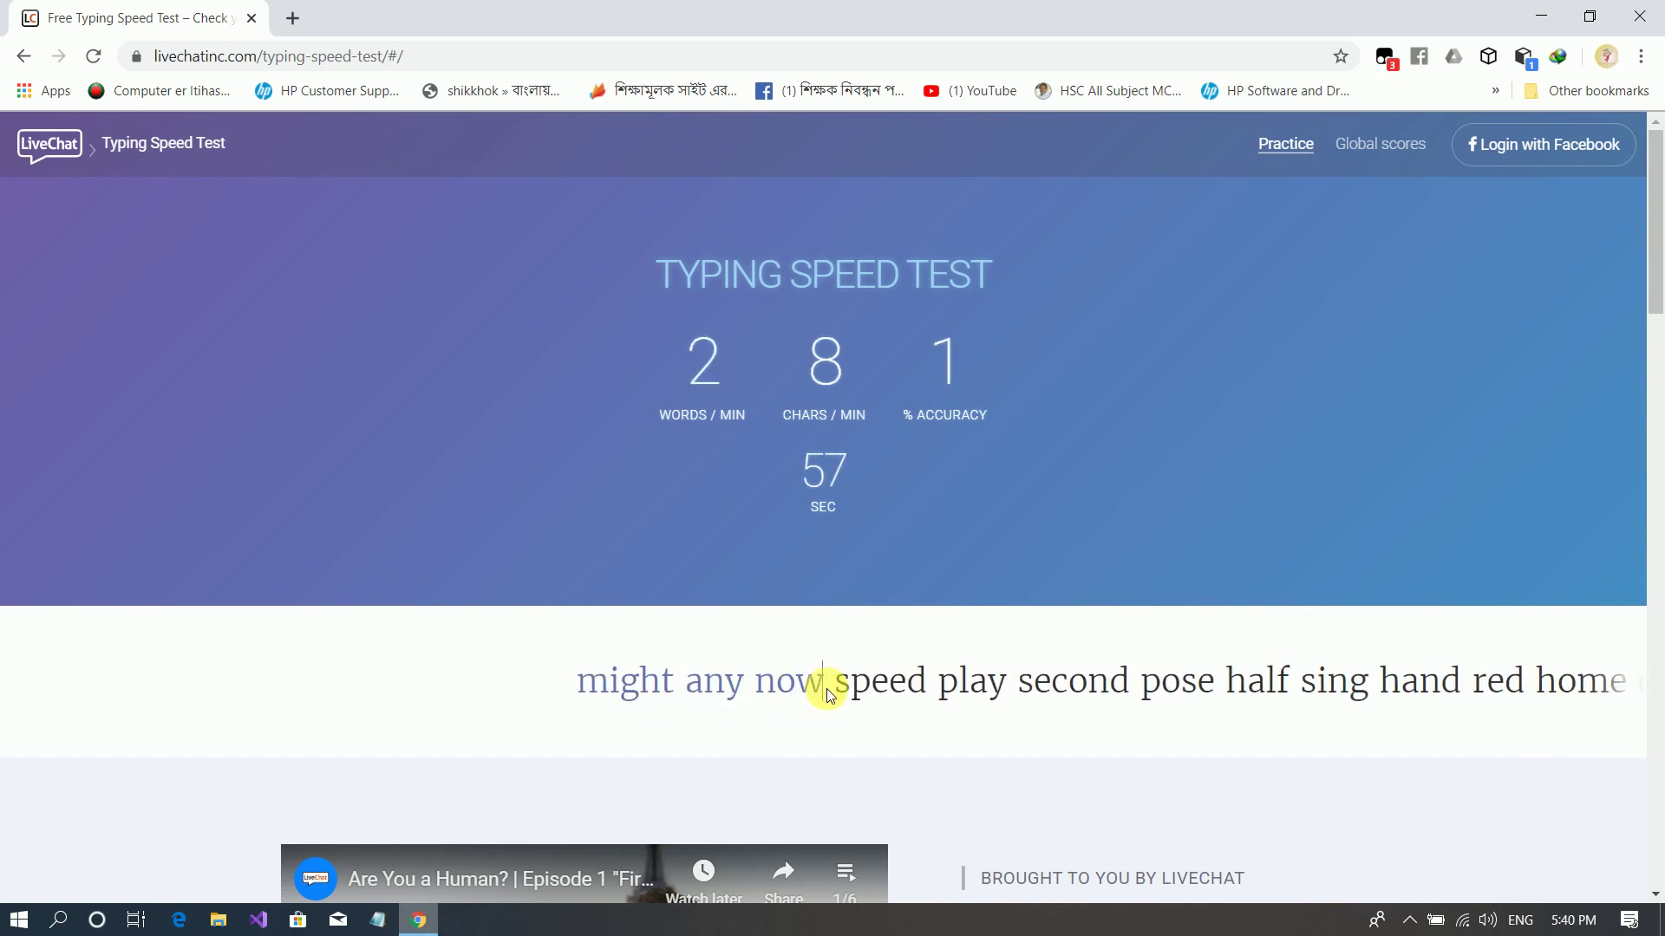
type(" speed palu")
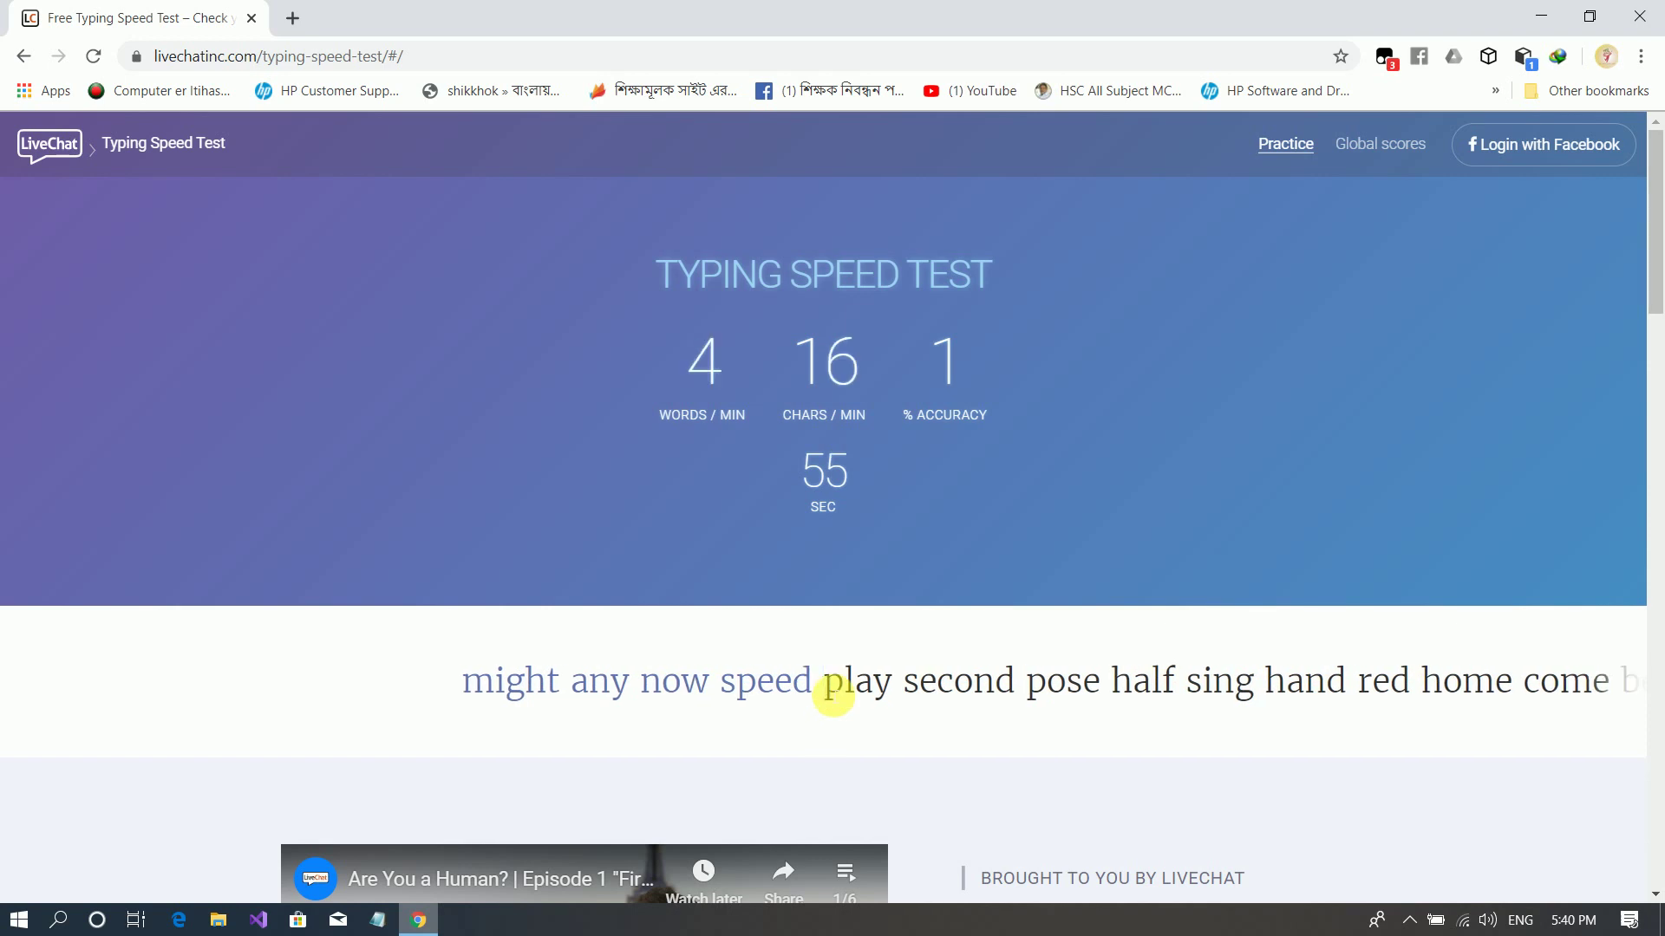
key("BackSpace")
key("BackSpace")
key("BackSpace")
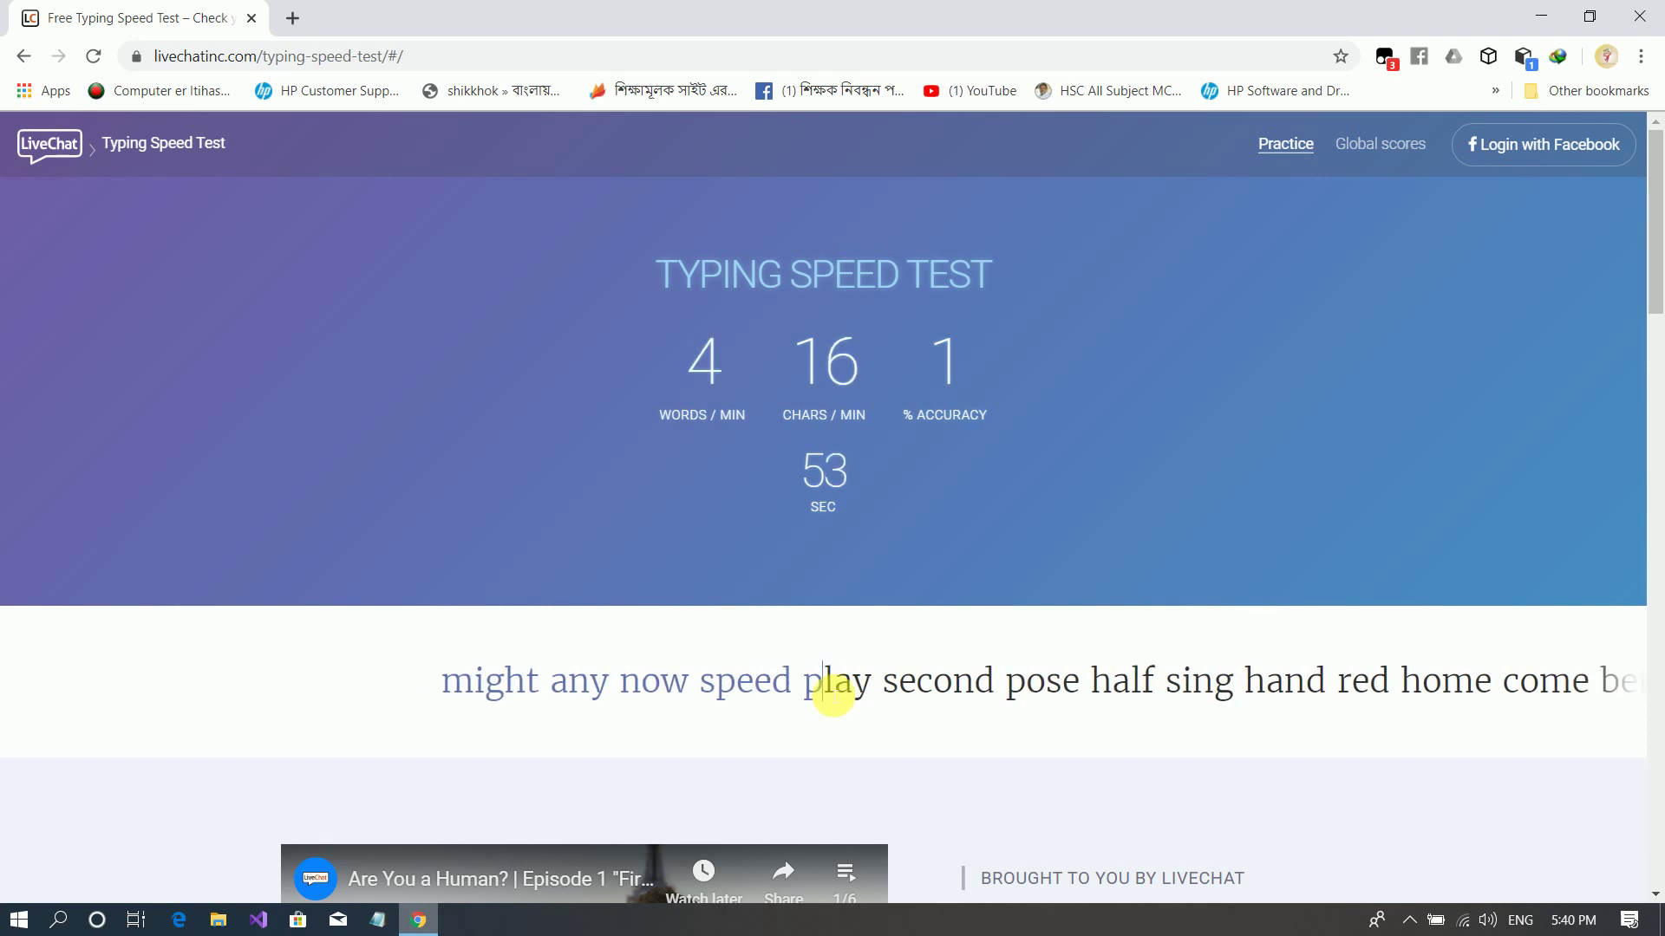
type("lay s")
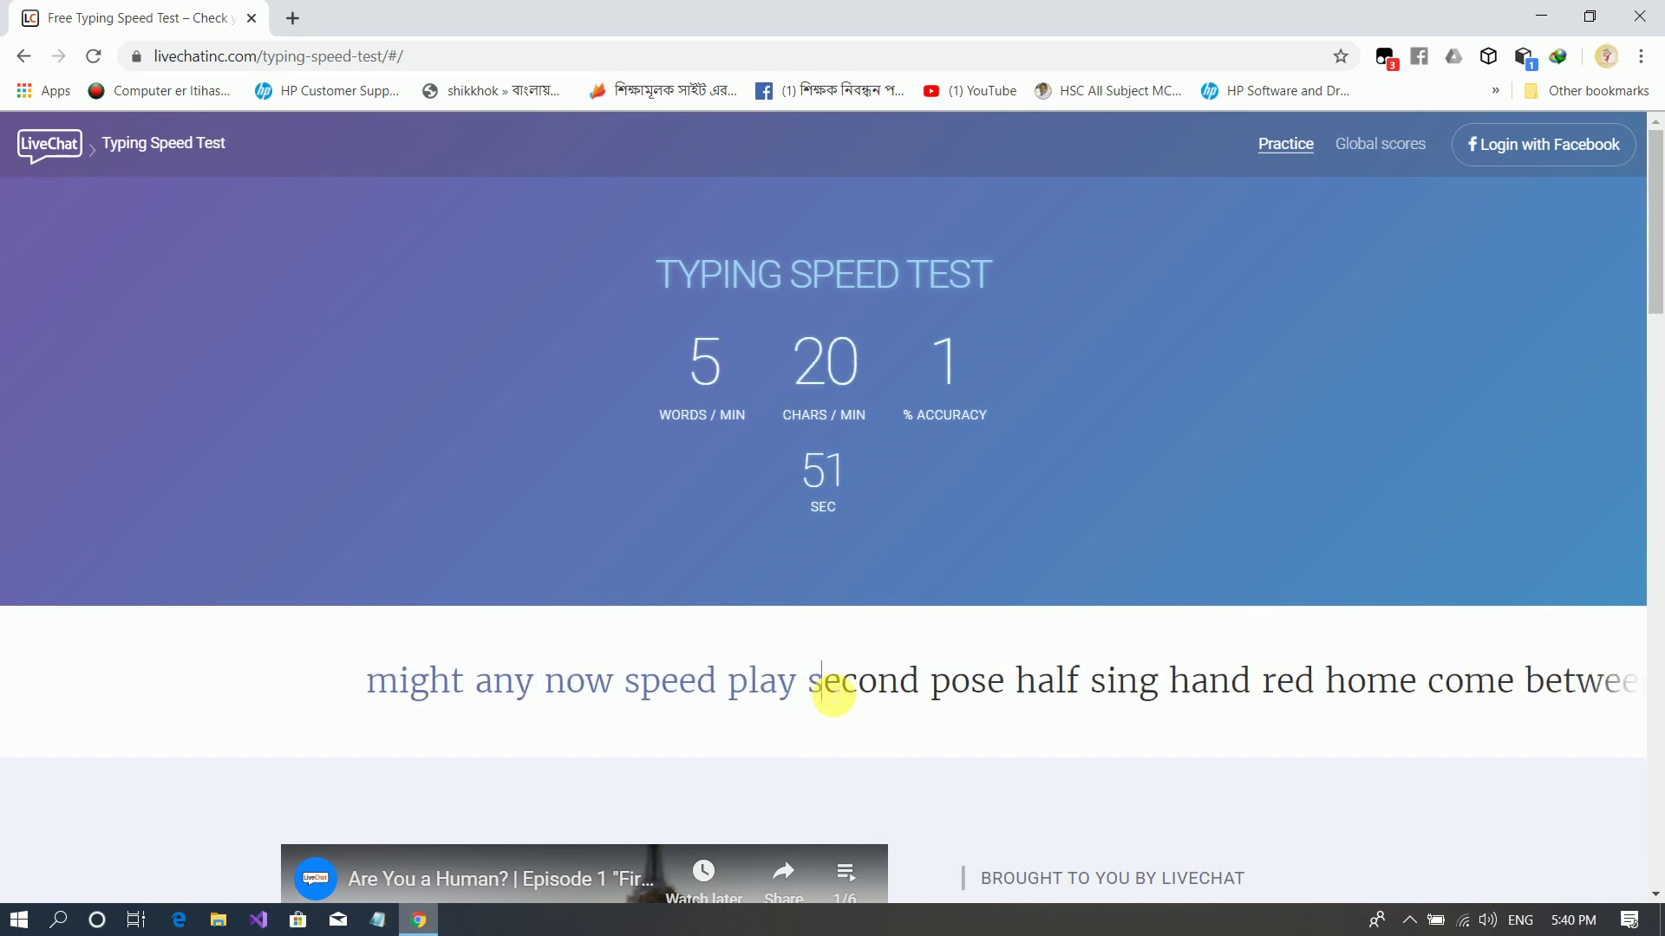
type("econ")
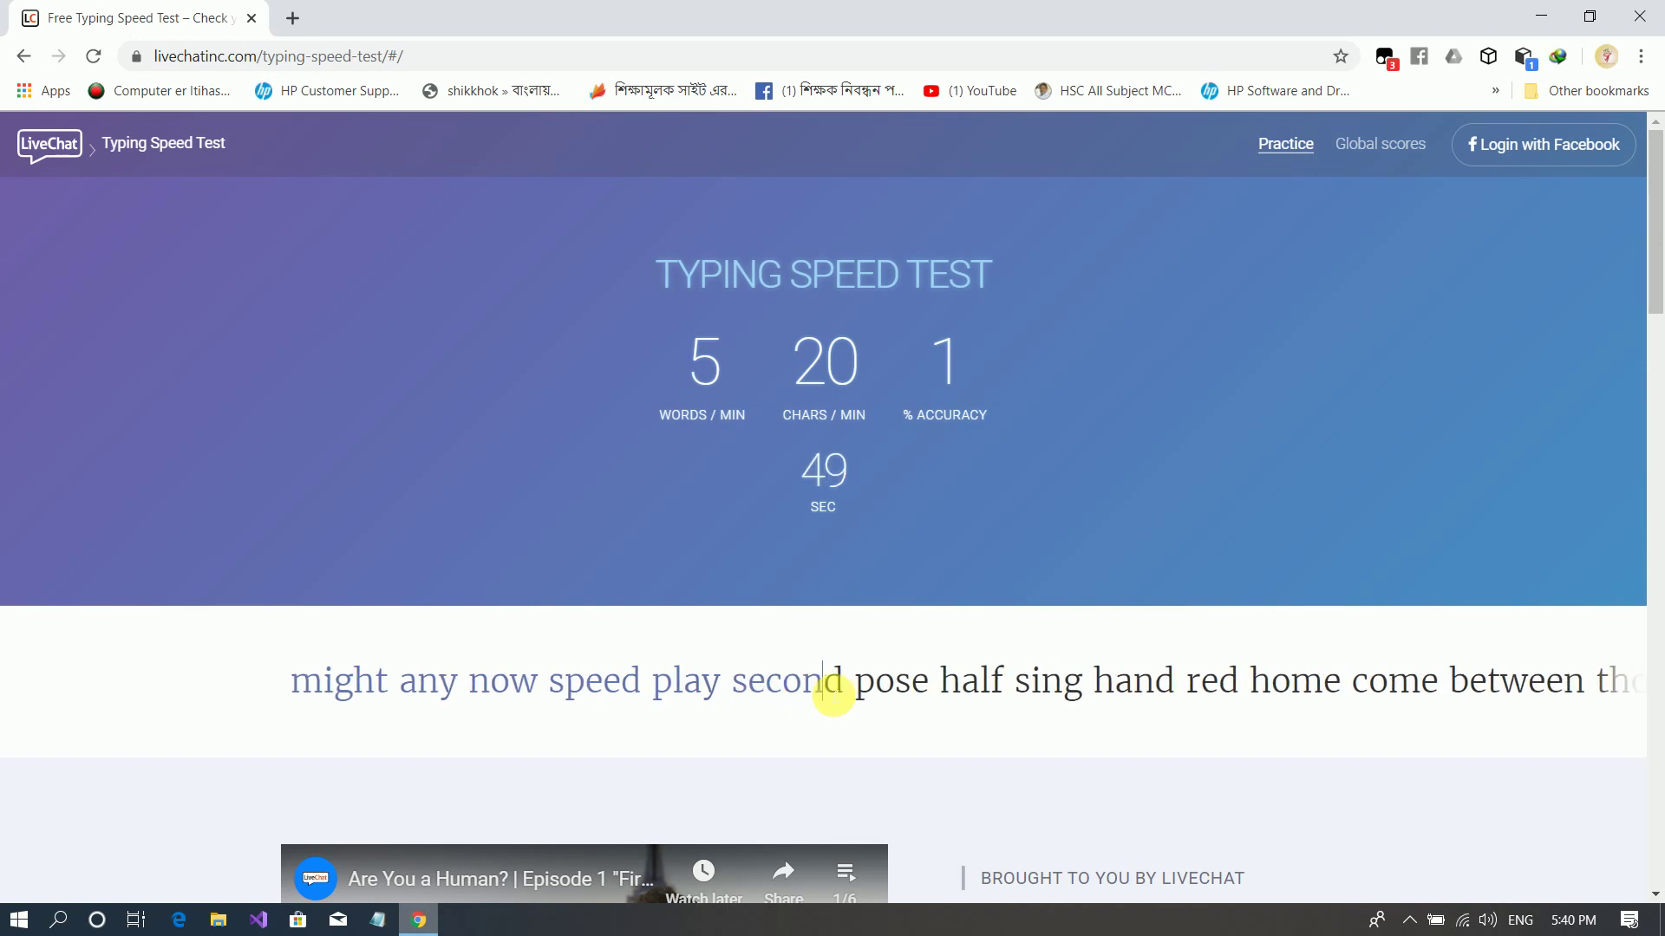
type("d pose hald")
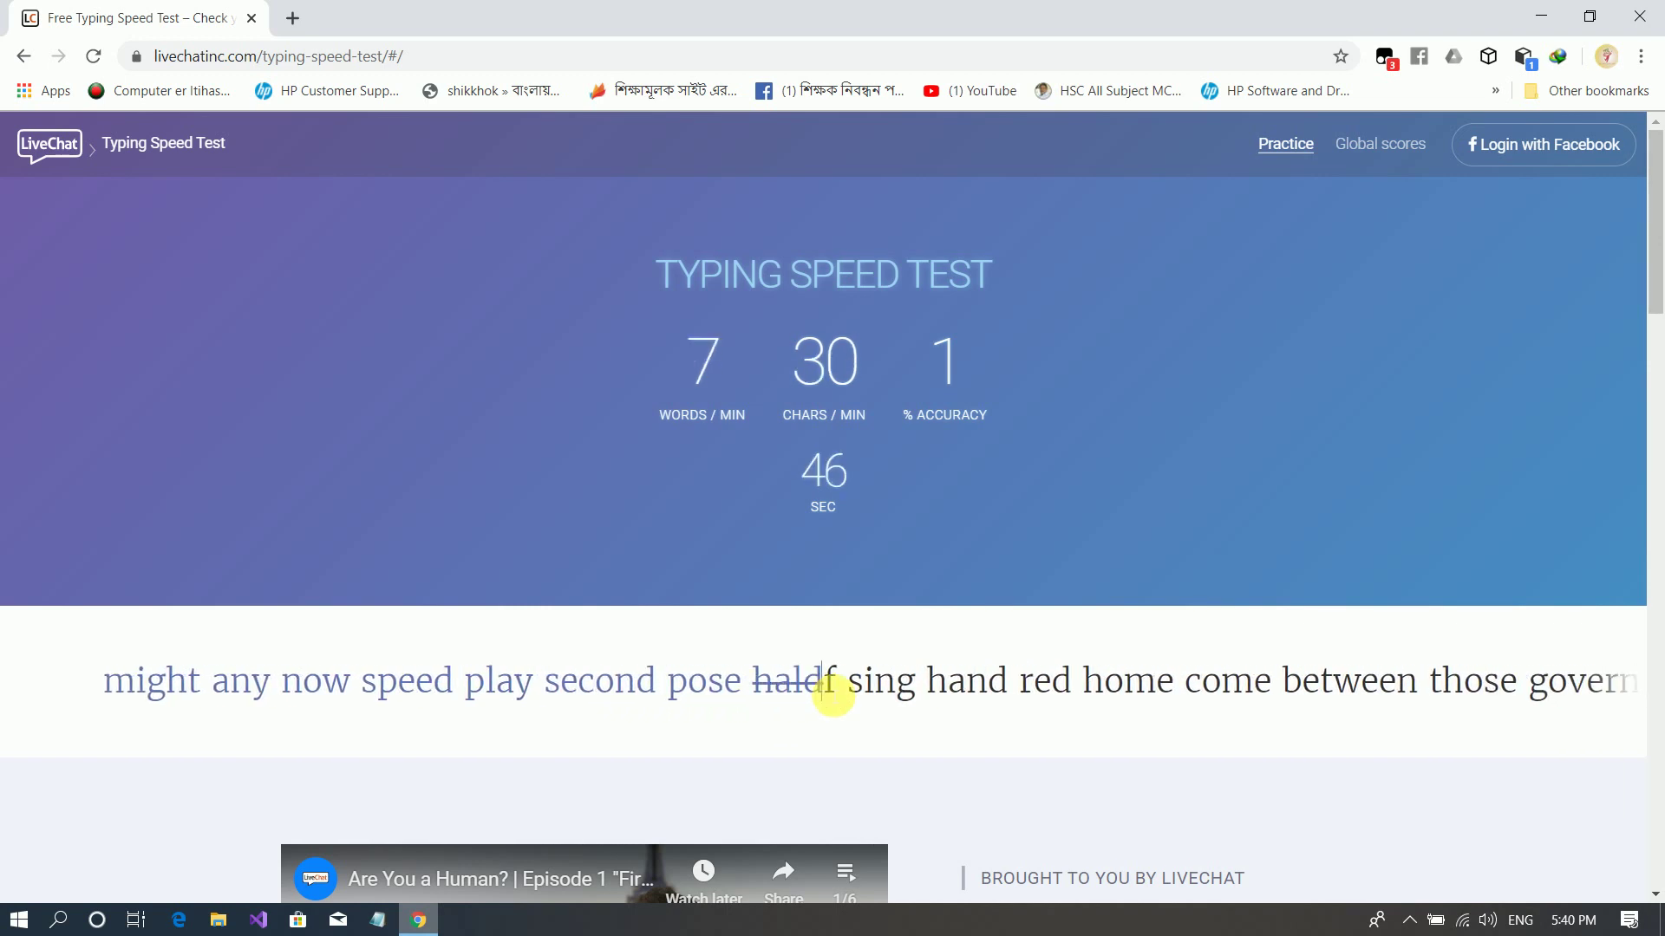
key("BackSpace")
type("f si")
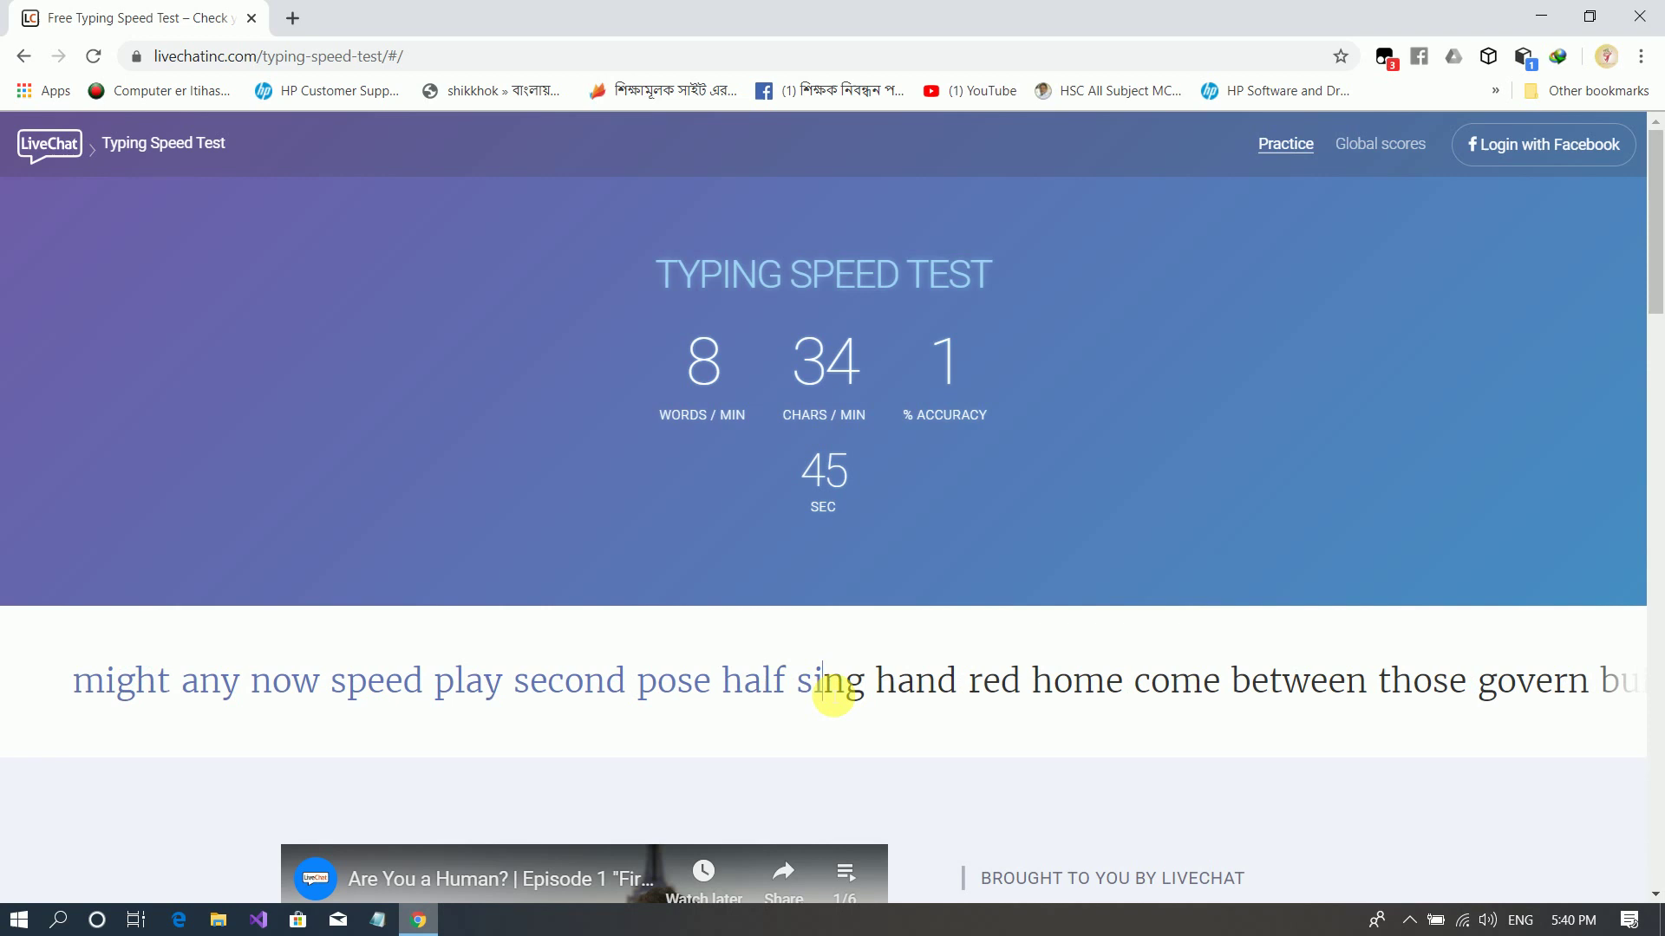
type("ng han")
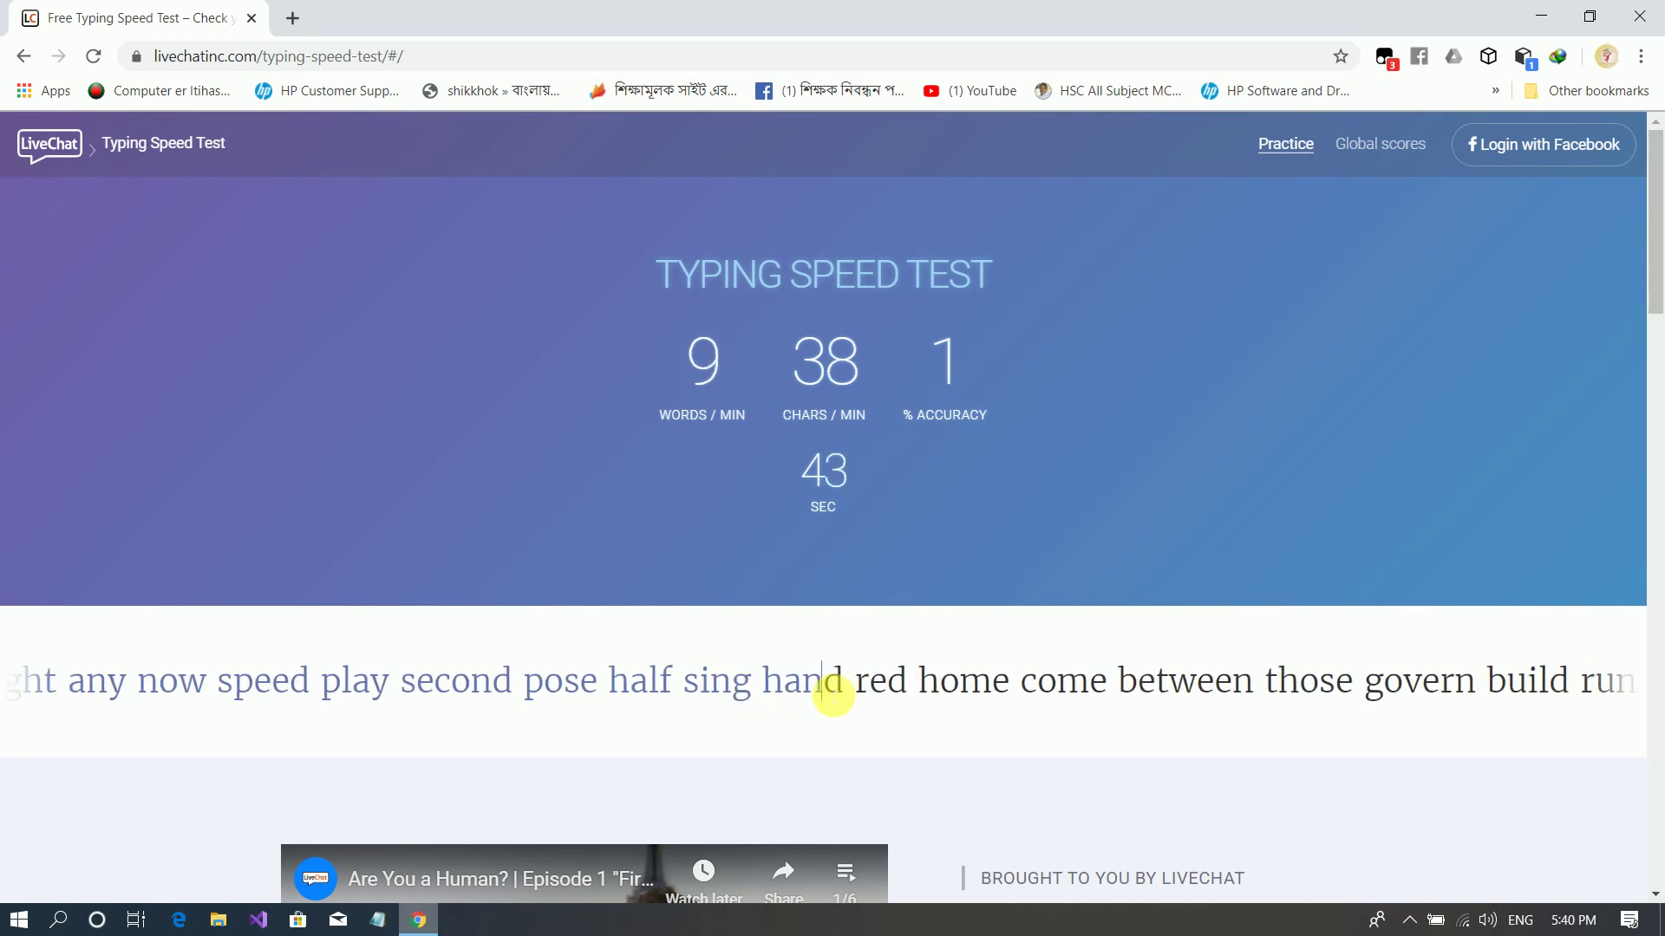
type("d red ")
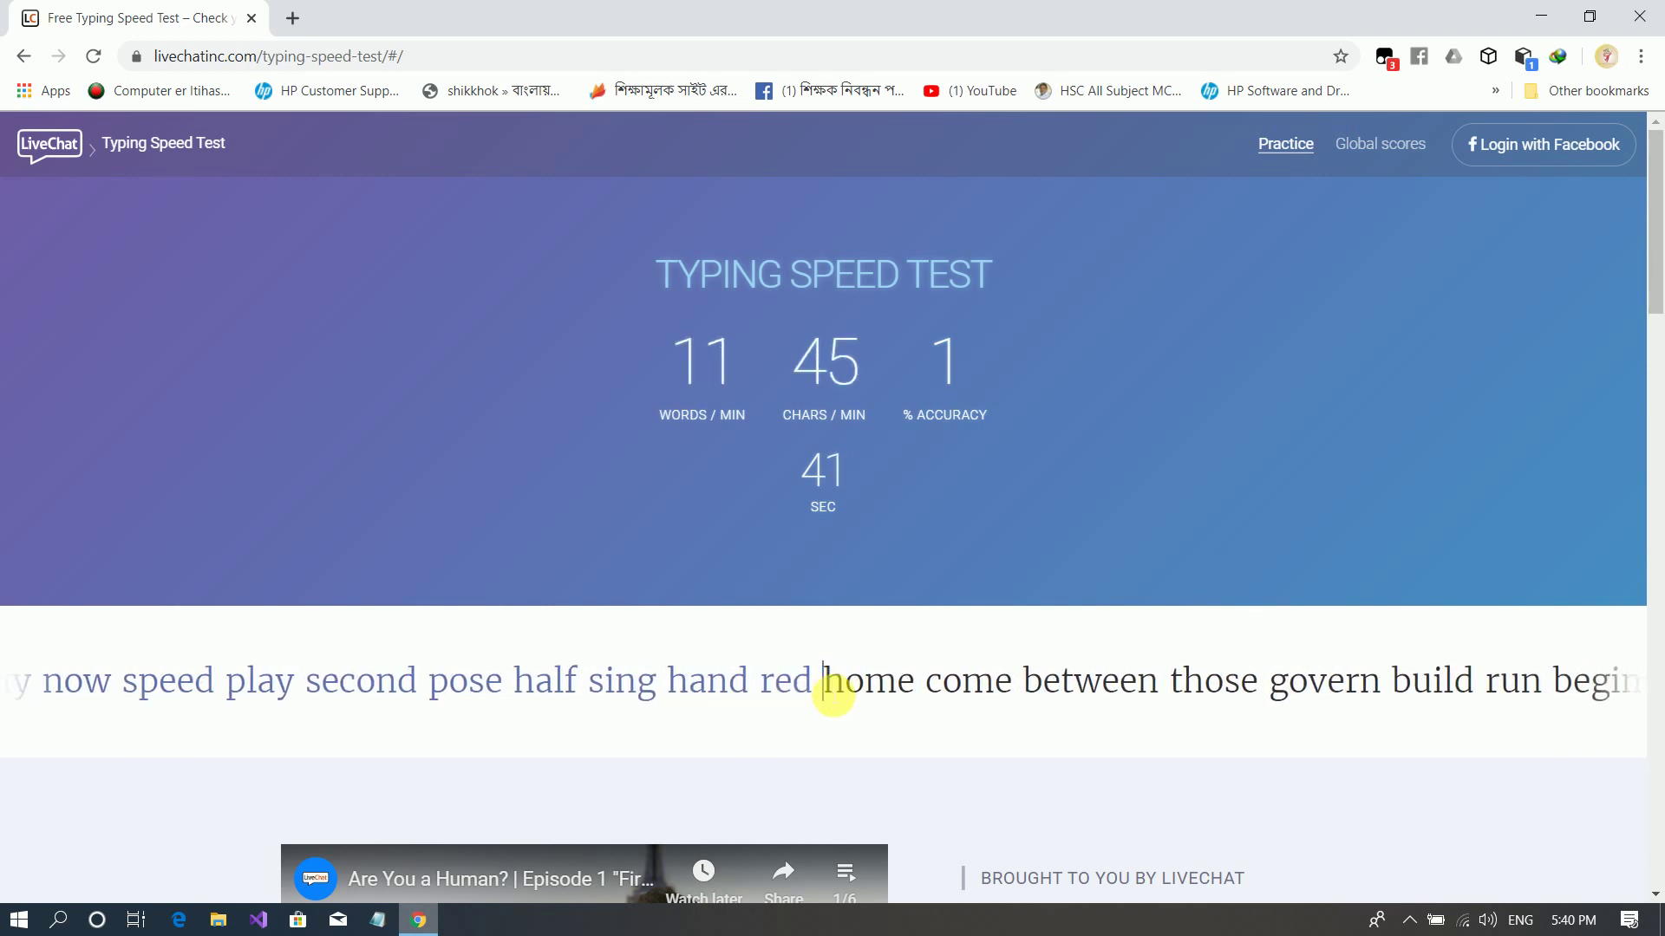
type("home ")
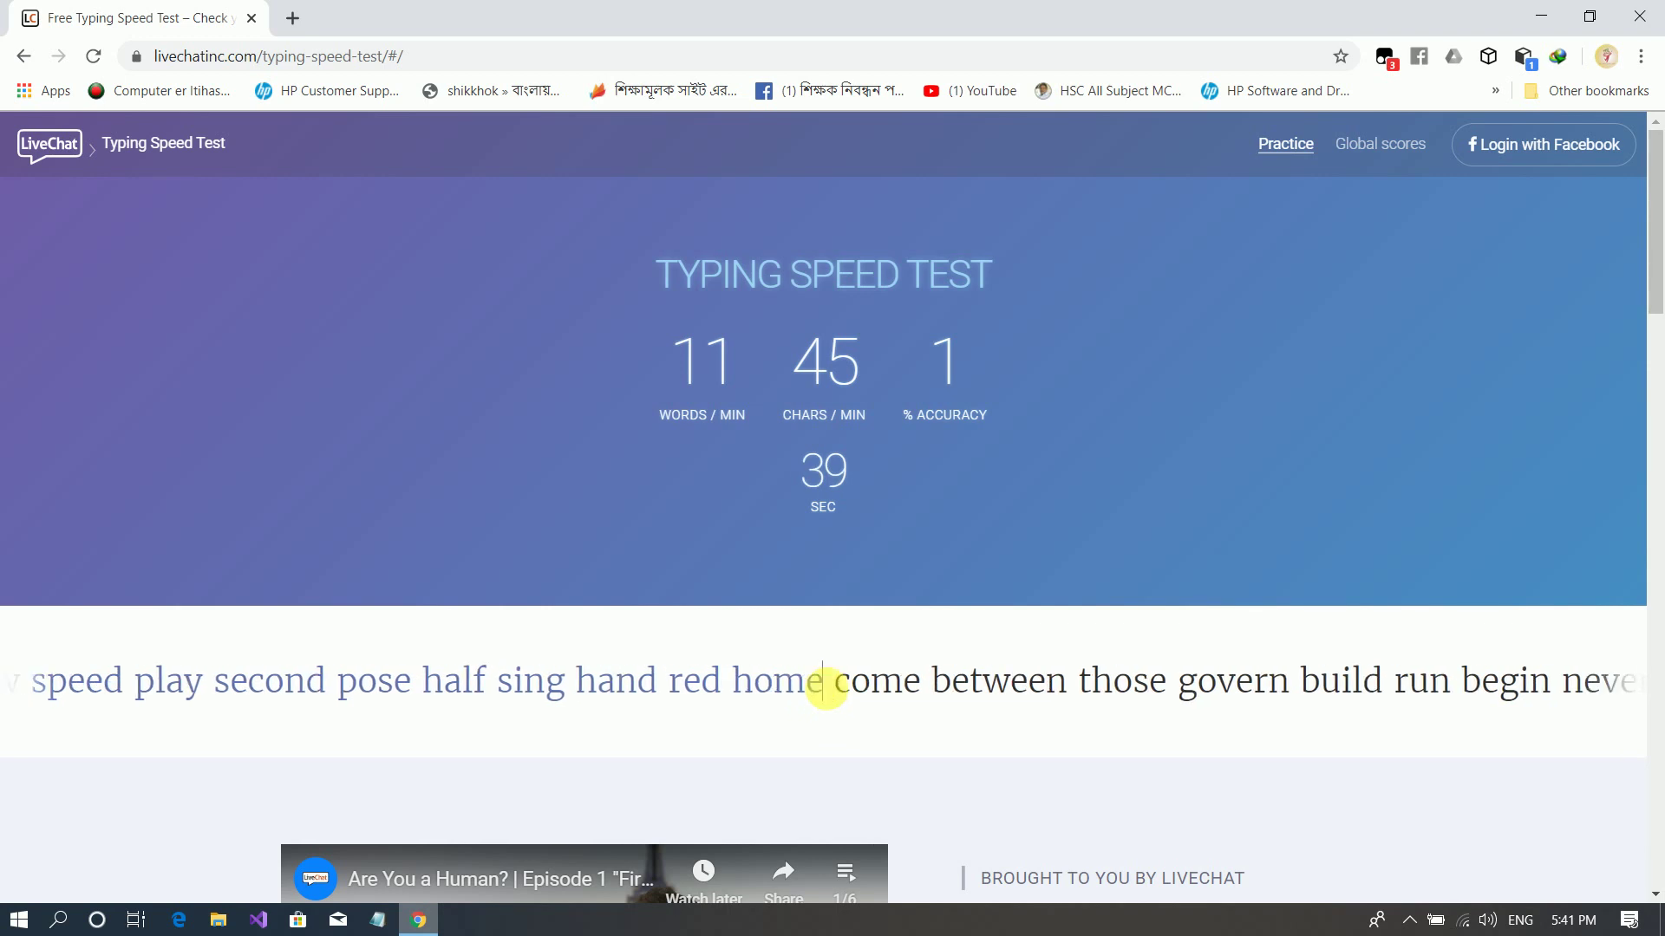
type("come betwte")
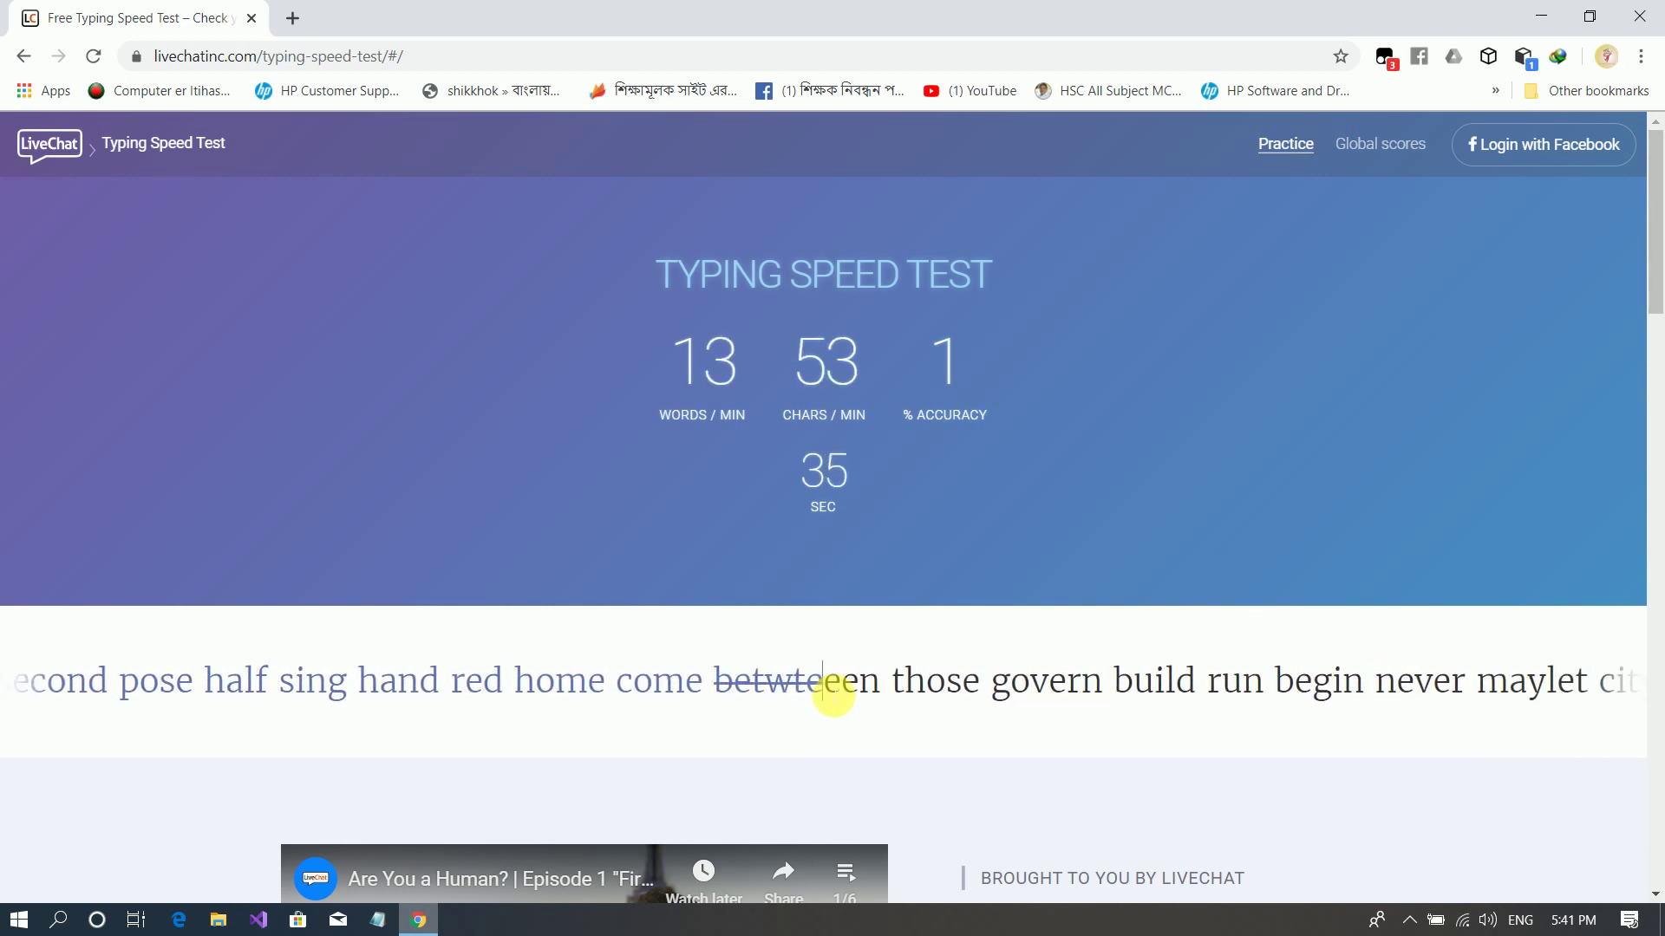
key("BackSpace")
key("BackSpace")
- Keep typing 'between those govern build run begin never… perhaps want once' until the timer ends
type("een ")
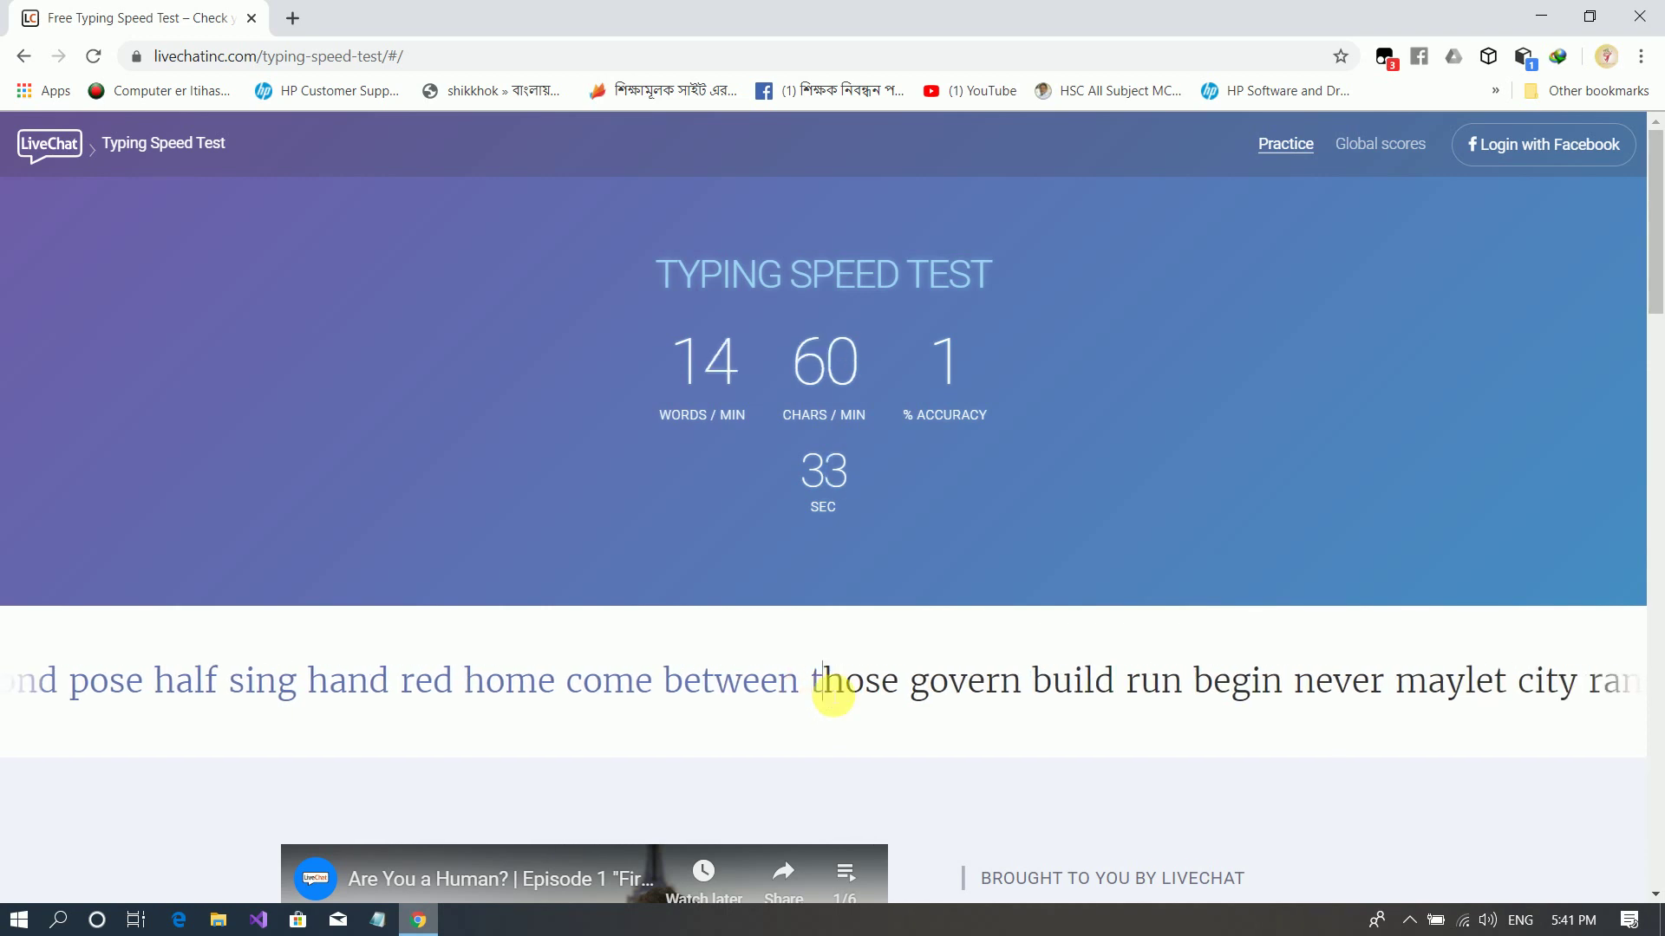
type("those gov")
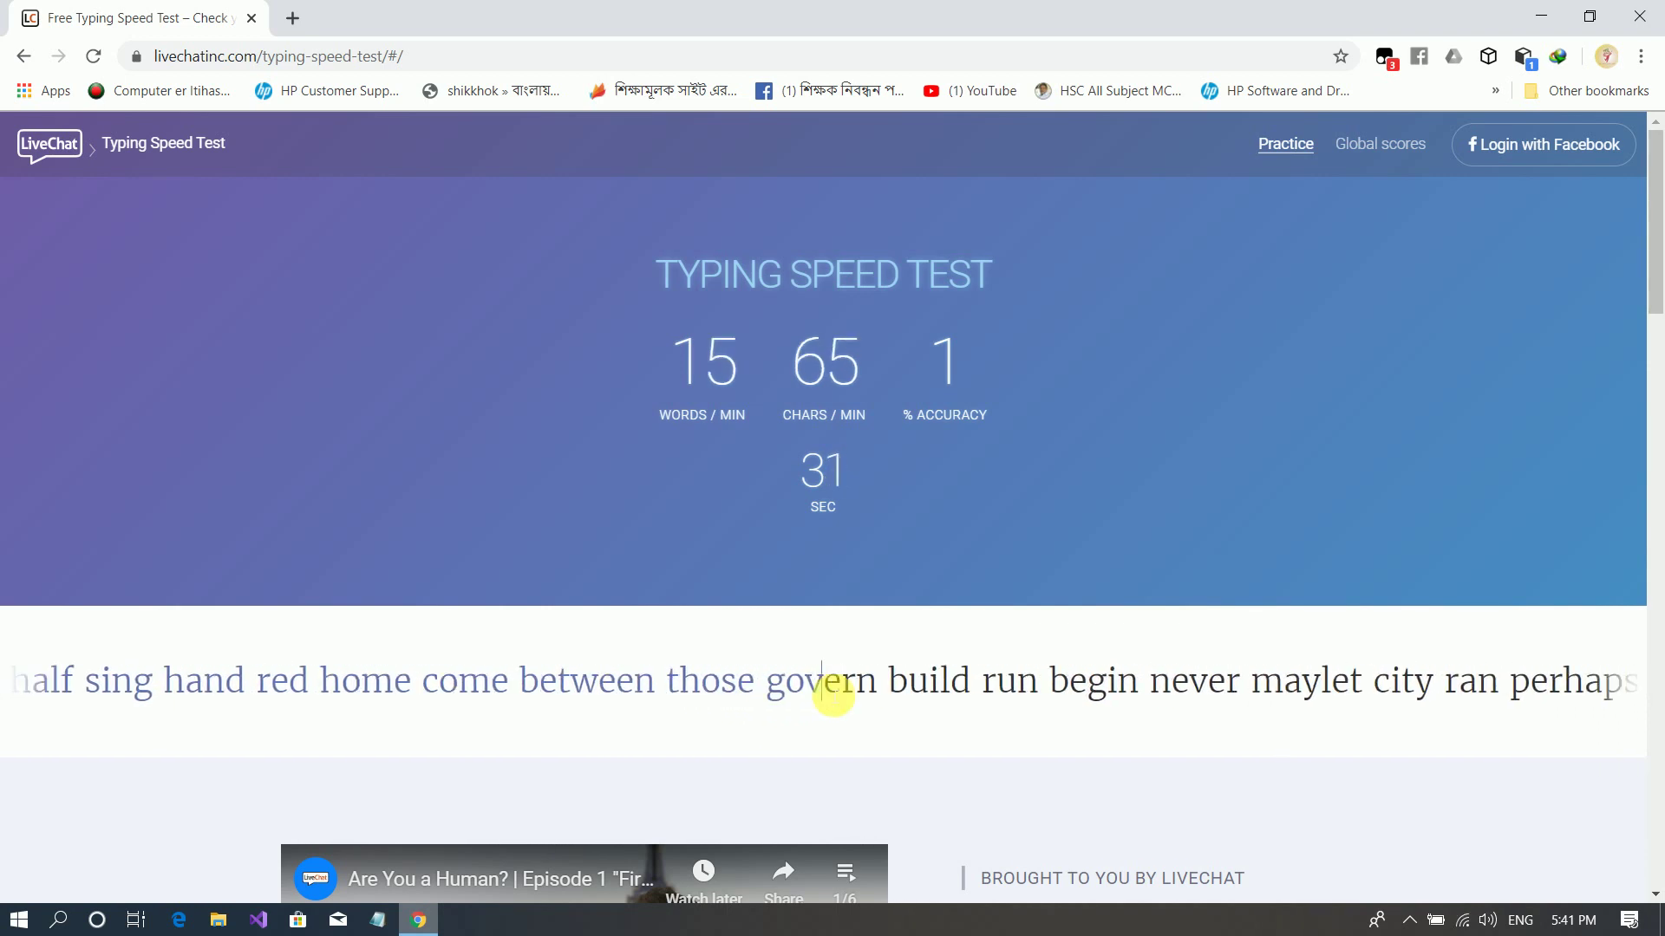
type("ern b")
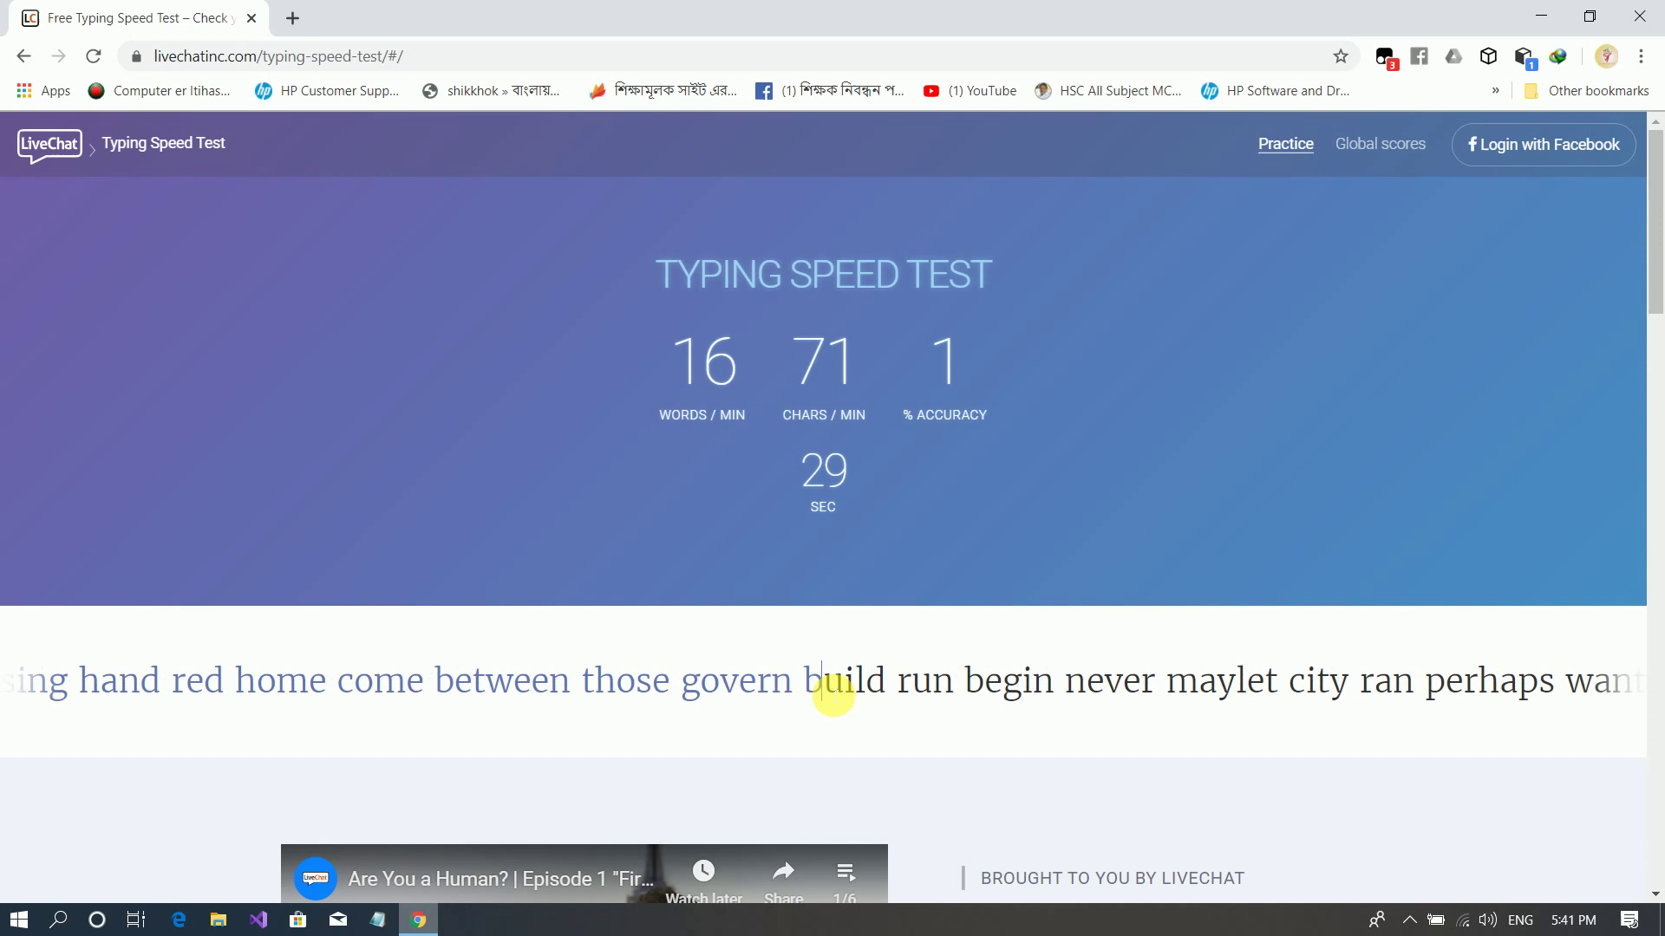
type("ul")
key("BackSpace")
key("BackSpace")
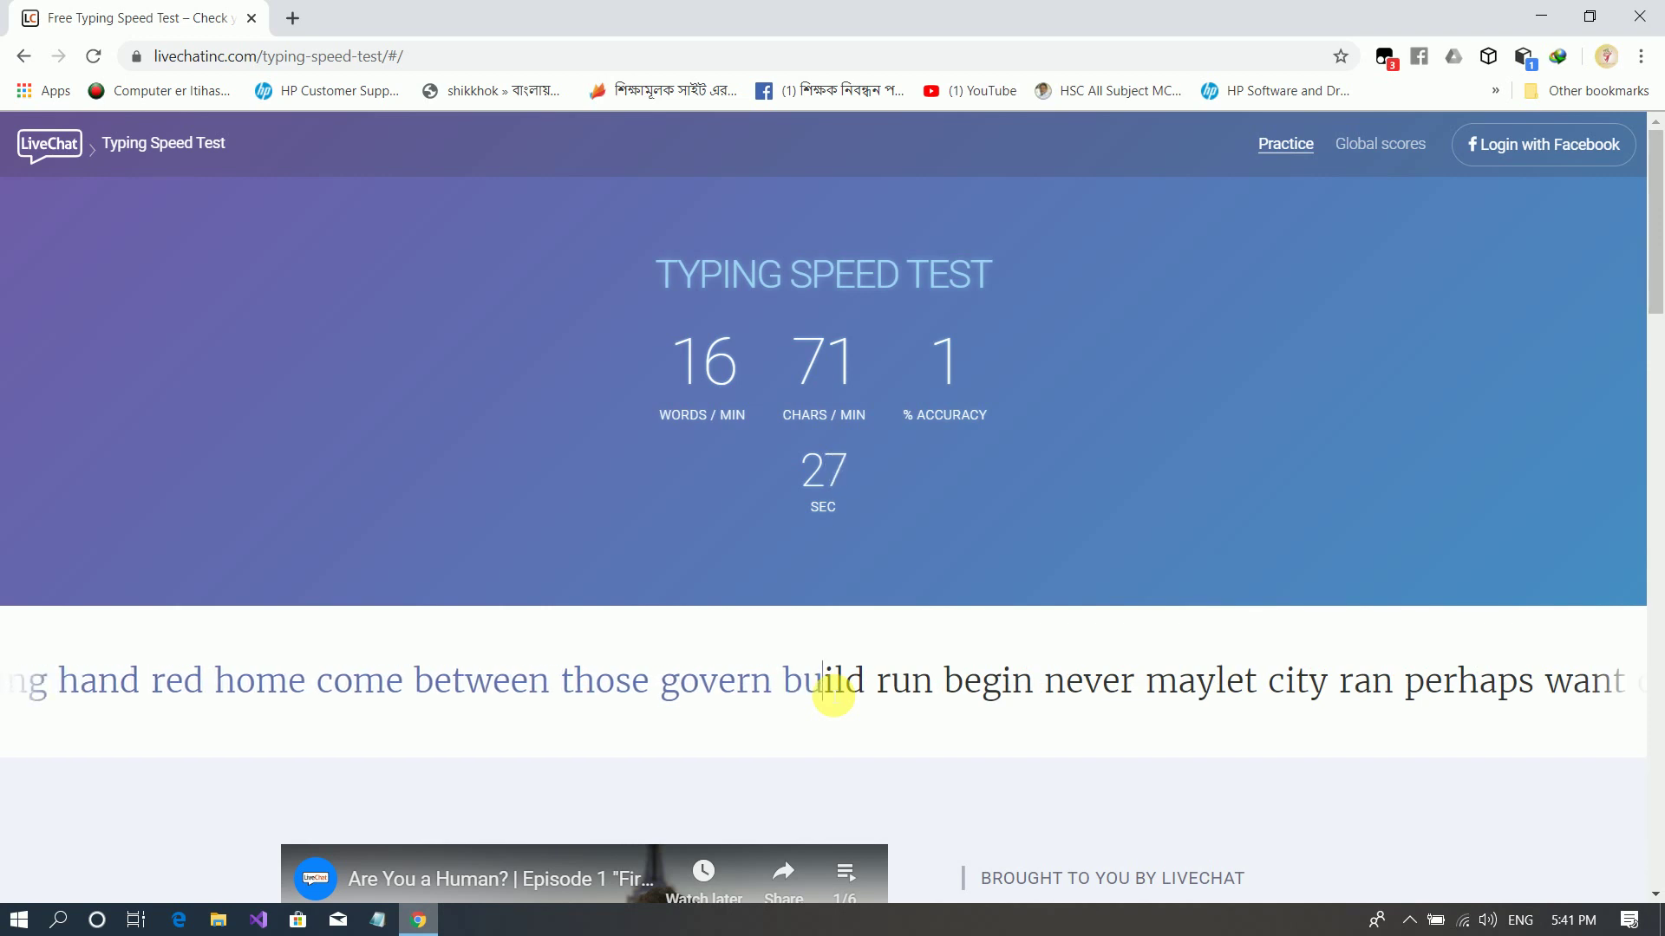
type("ild r")
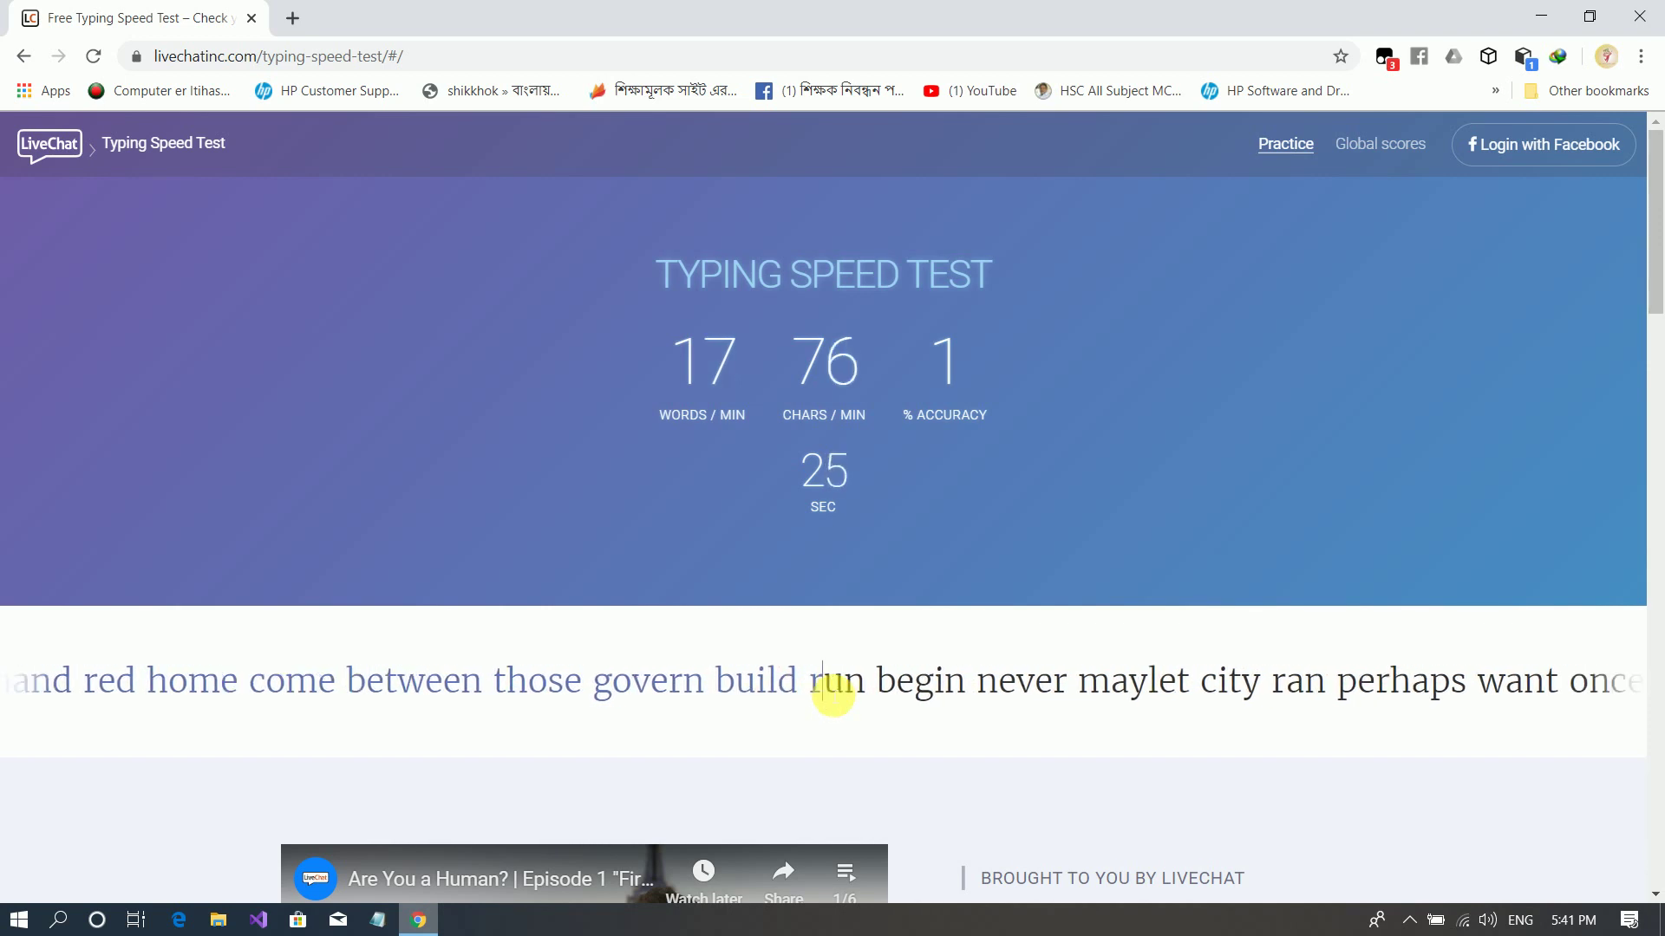
type("un beg")
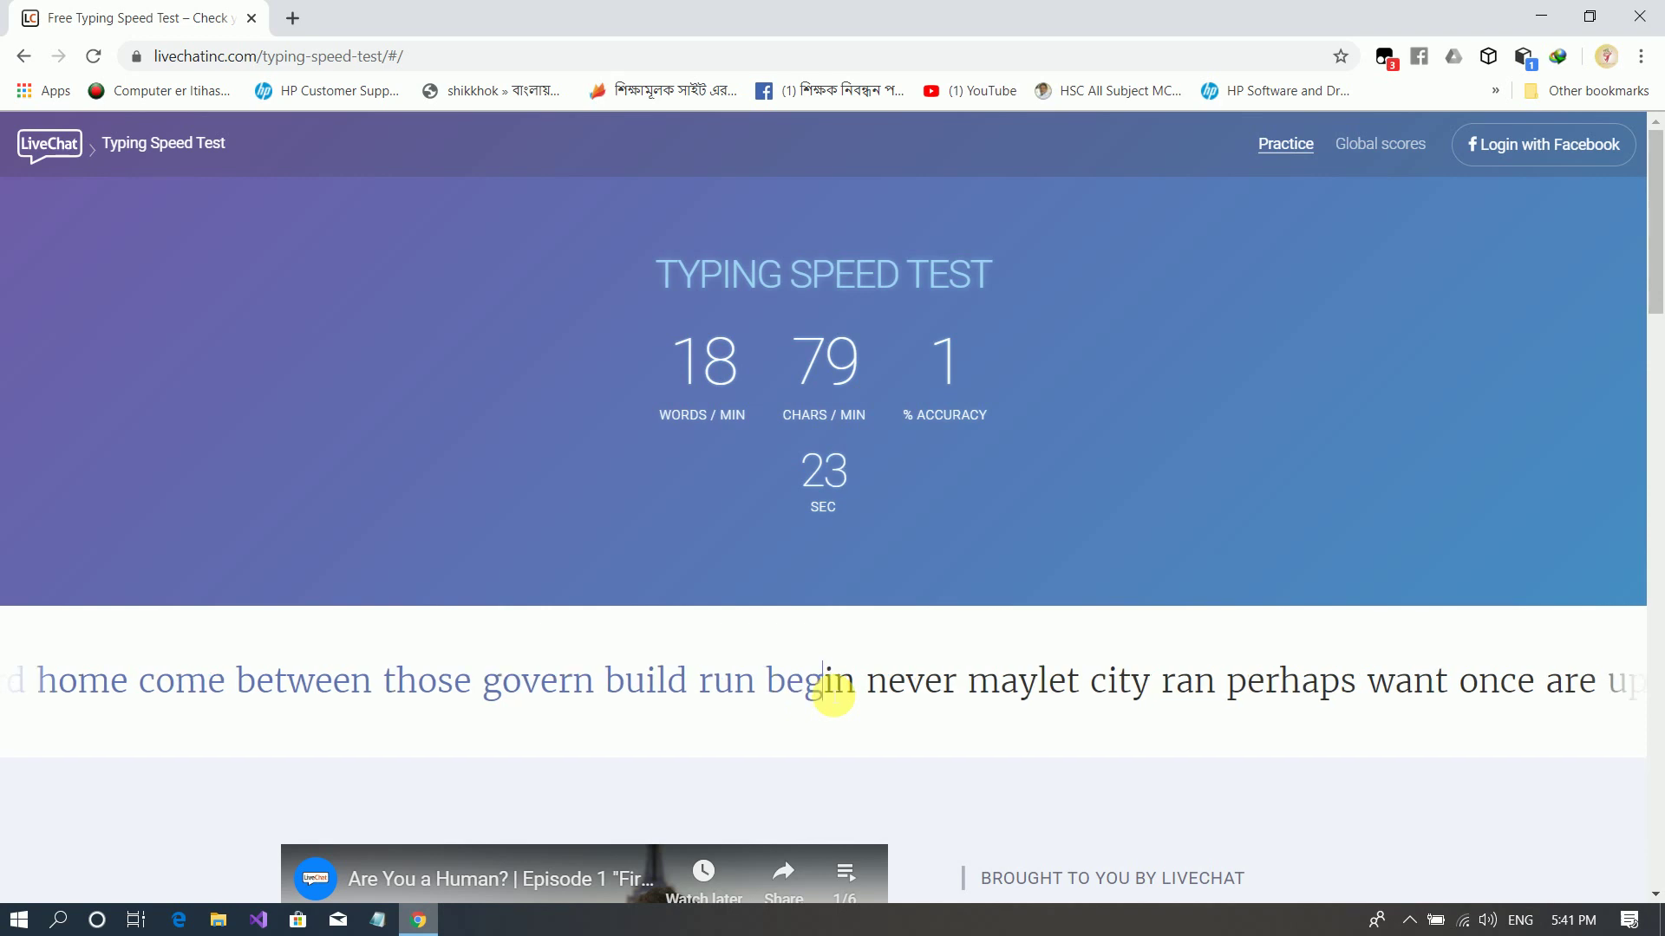
type("in ne")
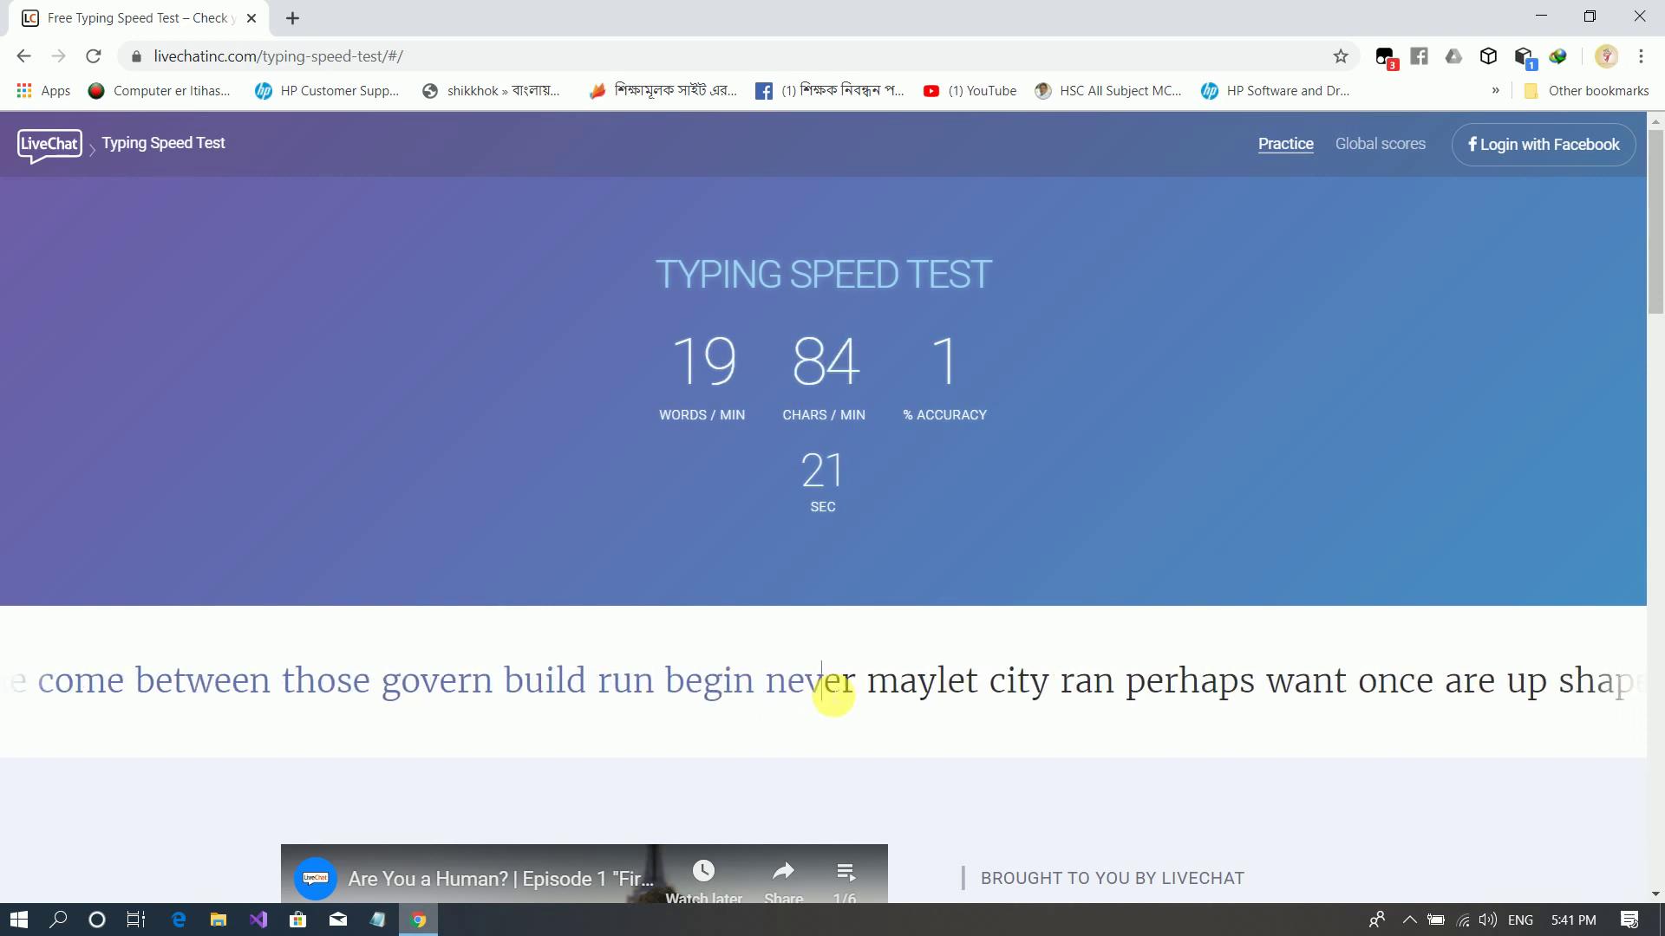
type("ver mayle")
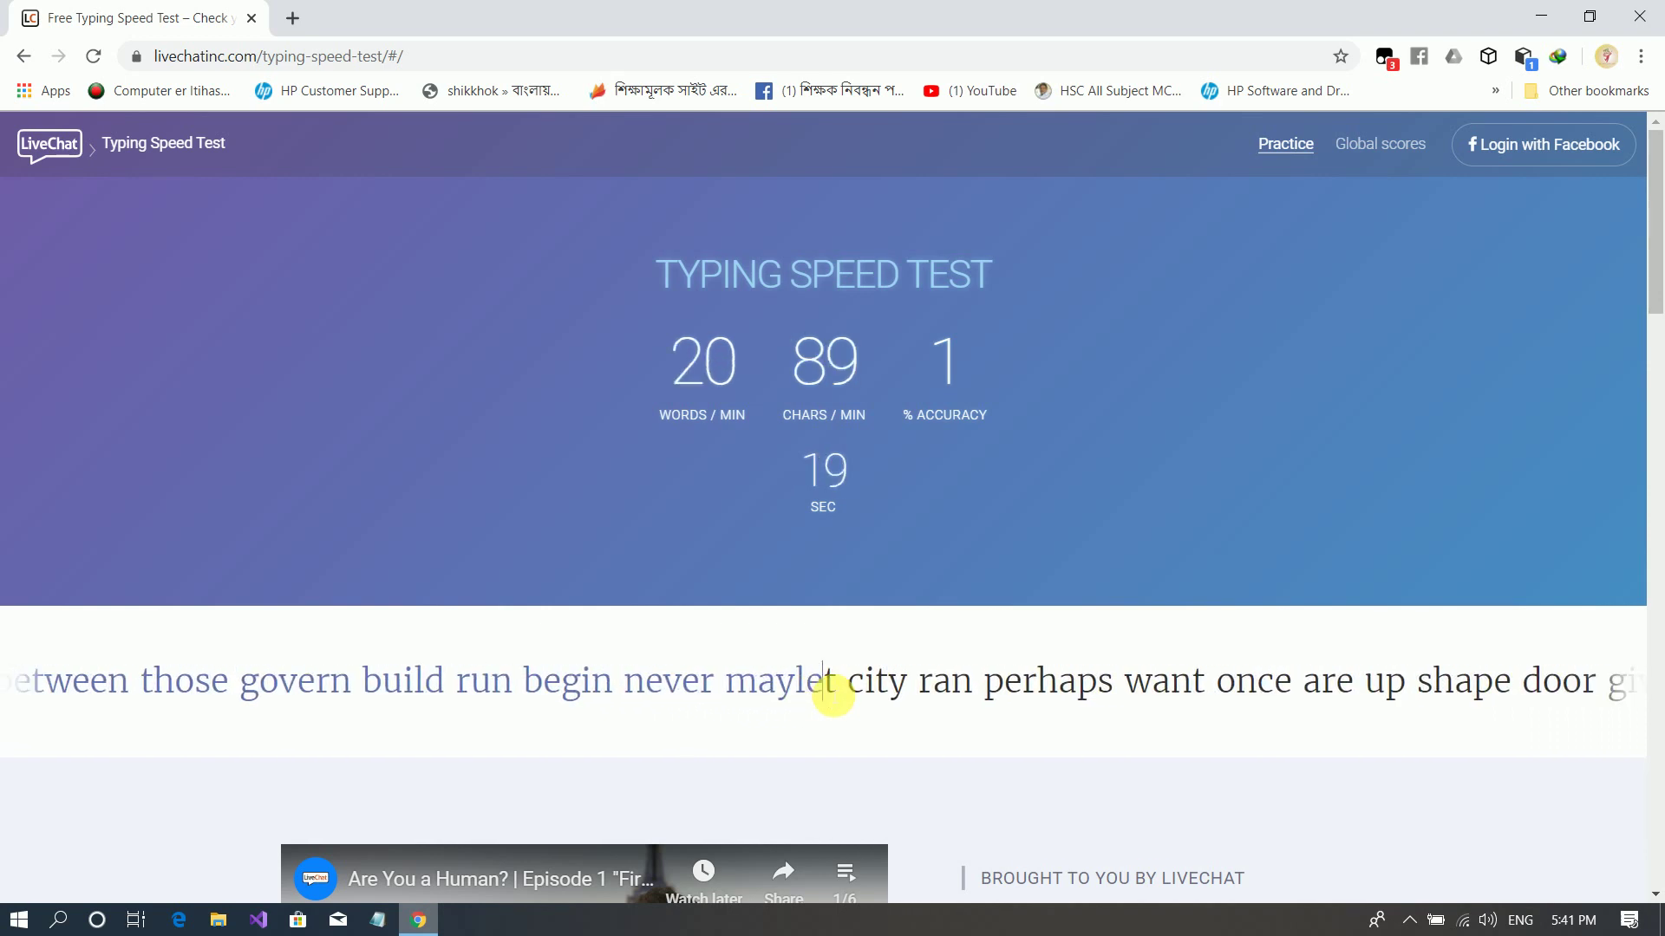
type("t city ")
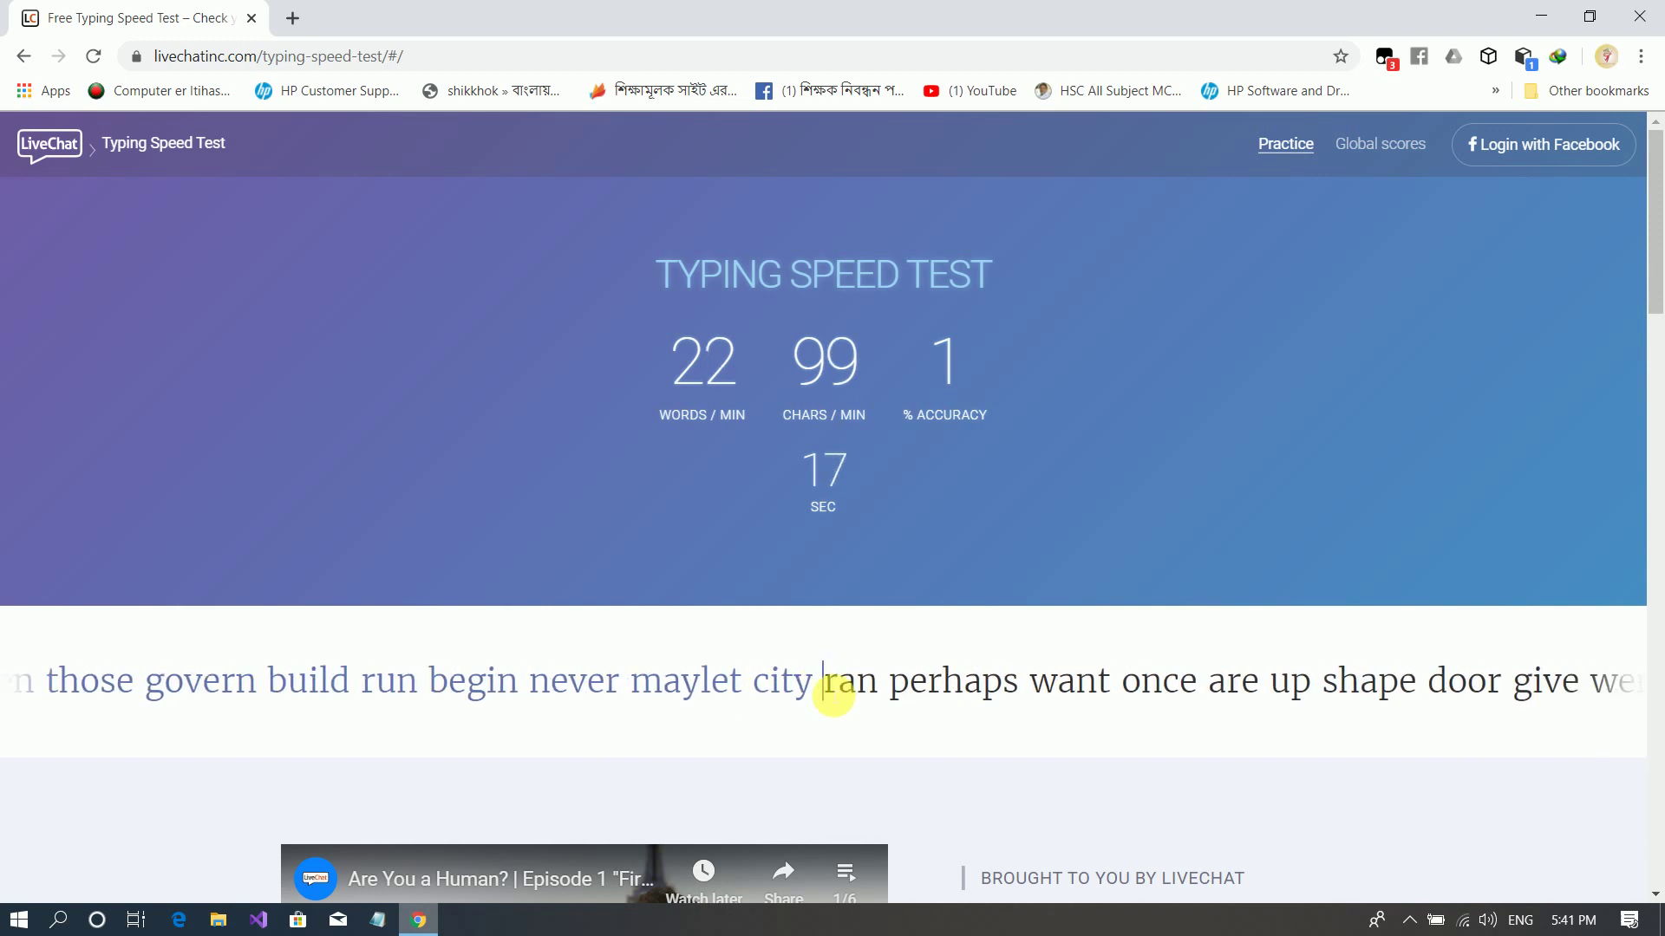
type("ran pe")
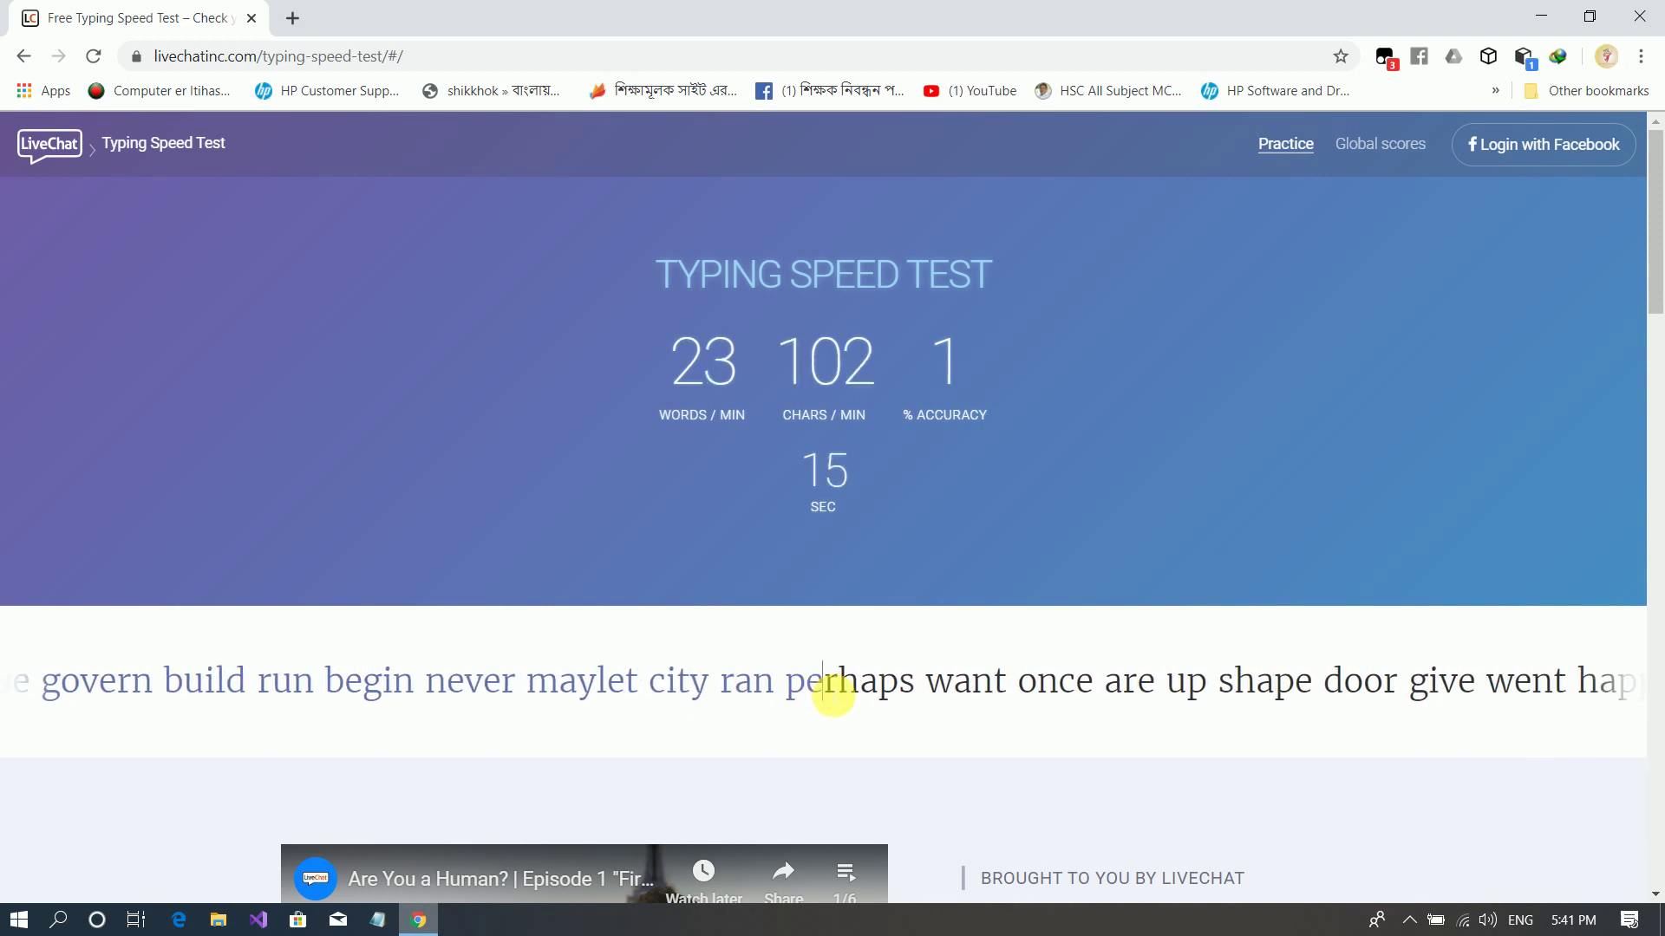
type("rhapes")
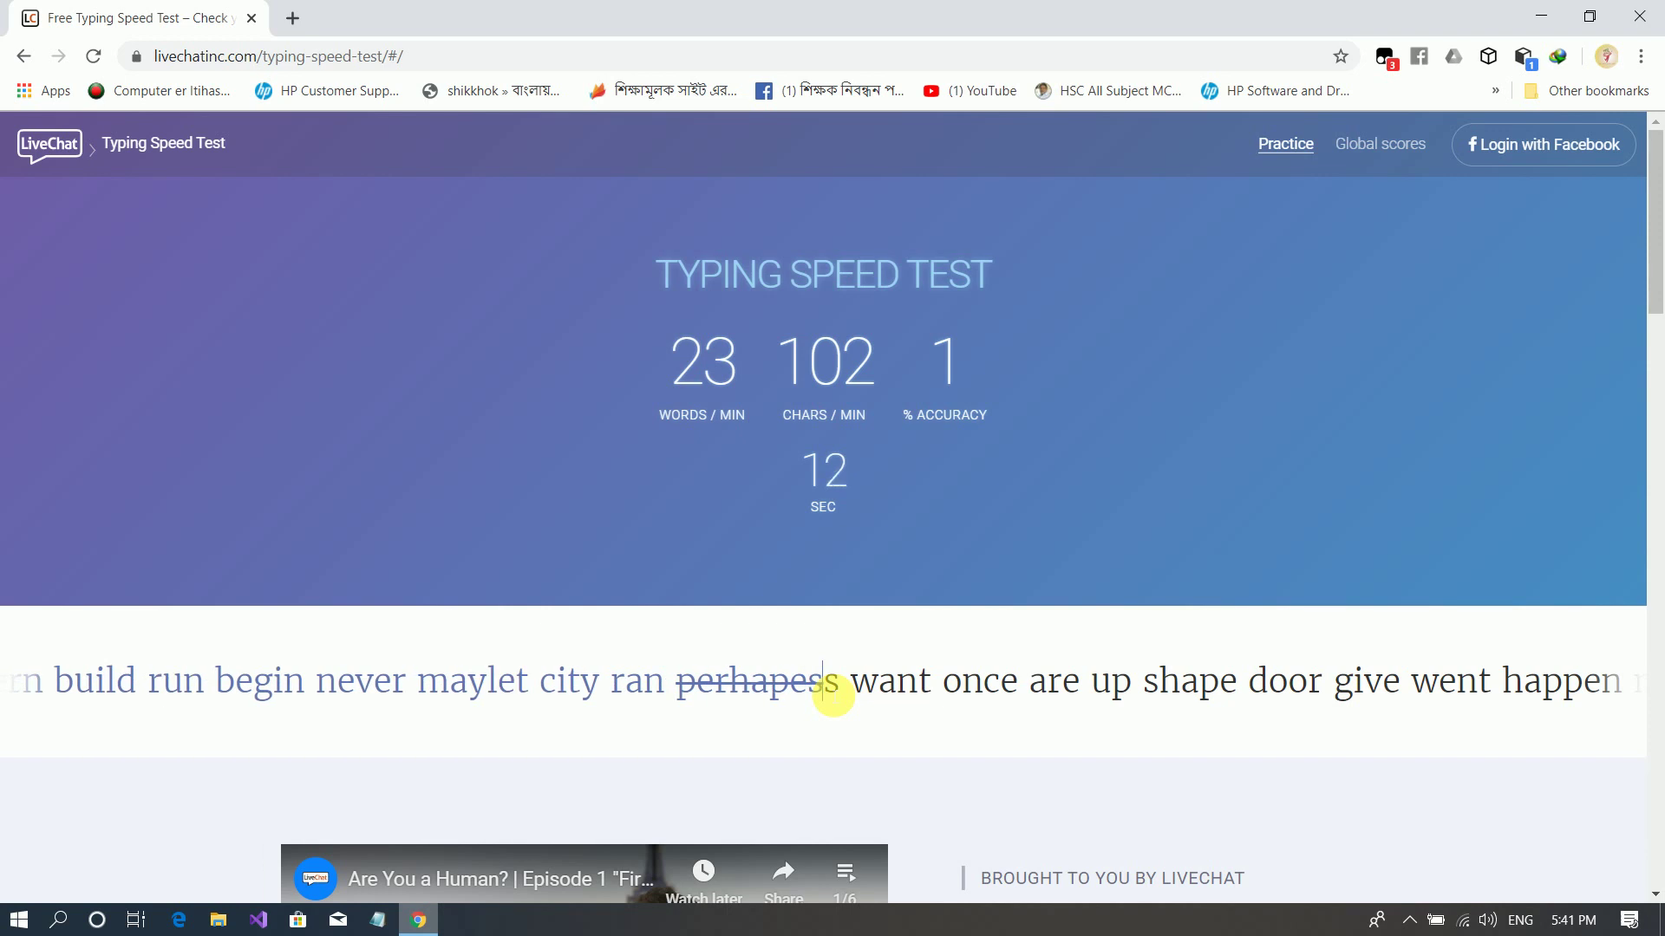
key("BackSpace")
type("s w")
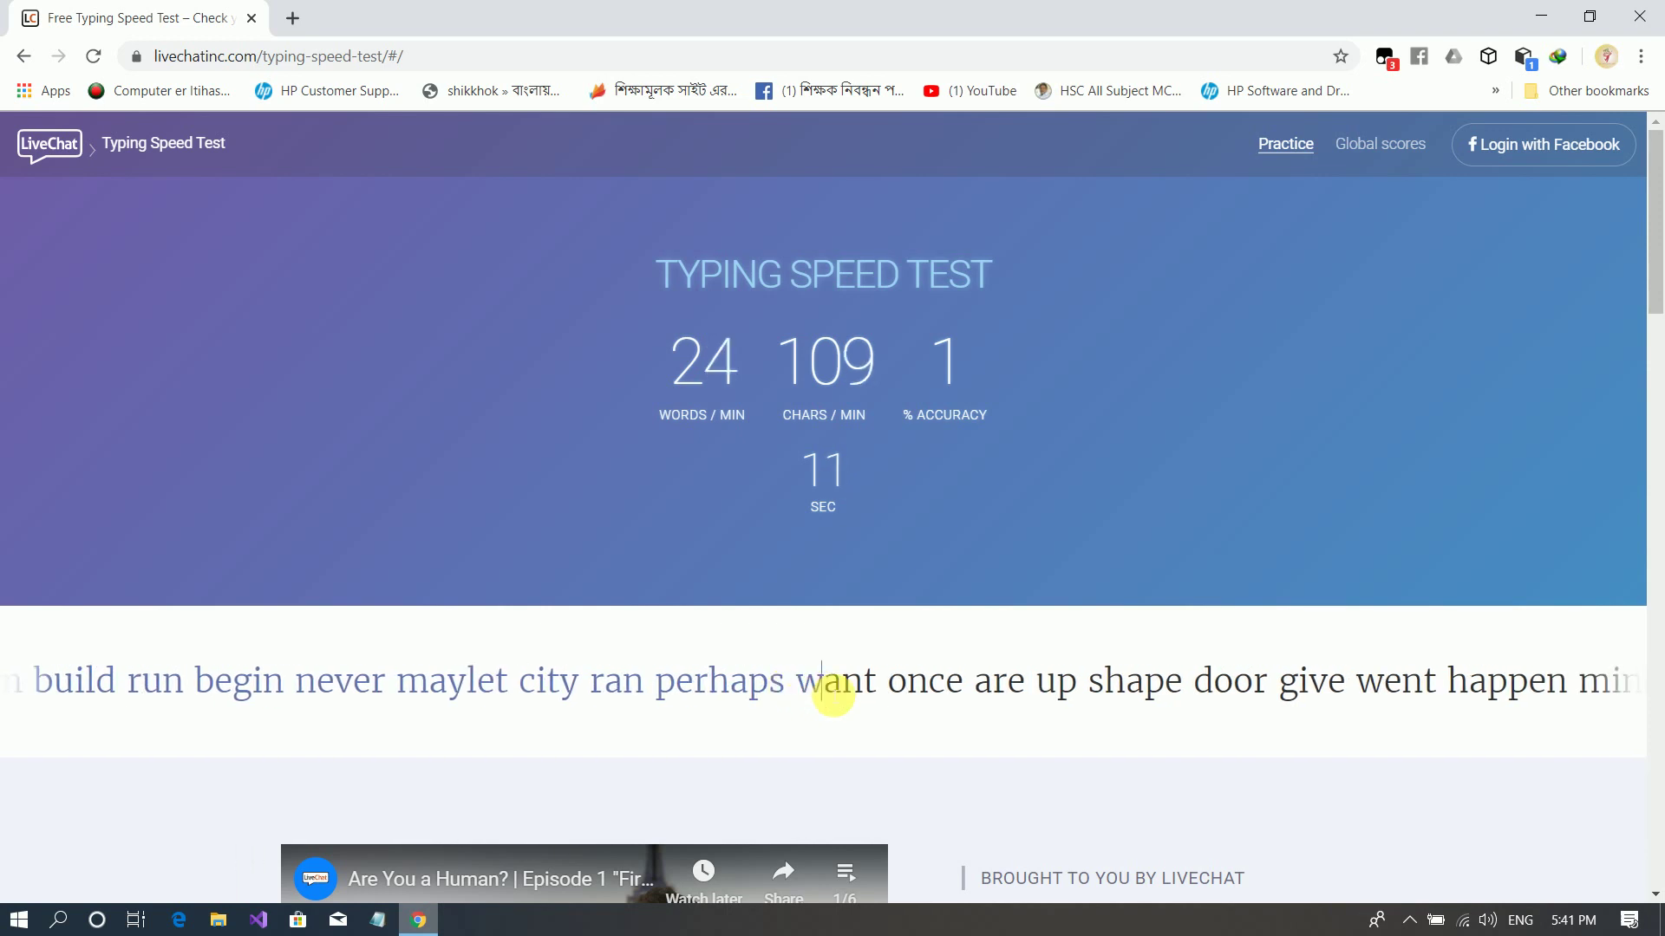
type("ant ")
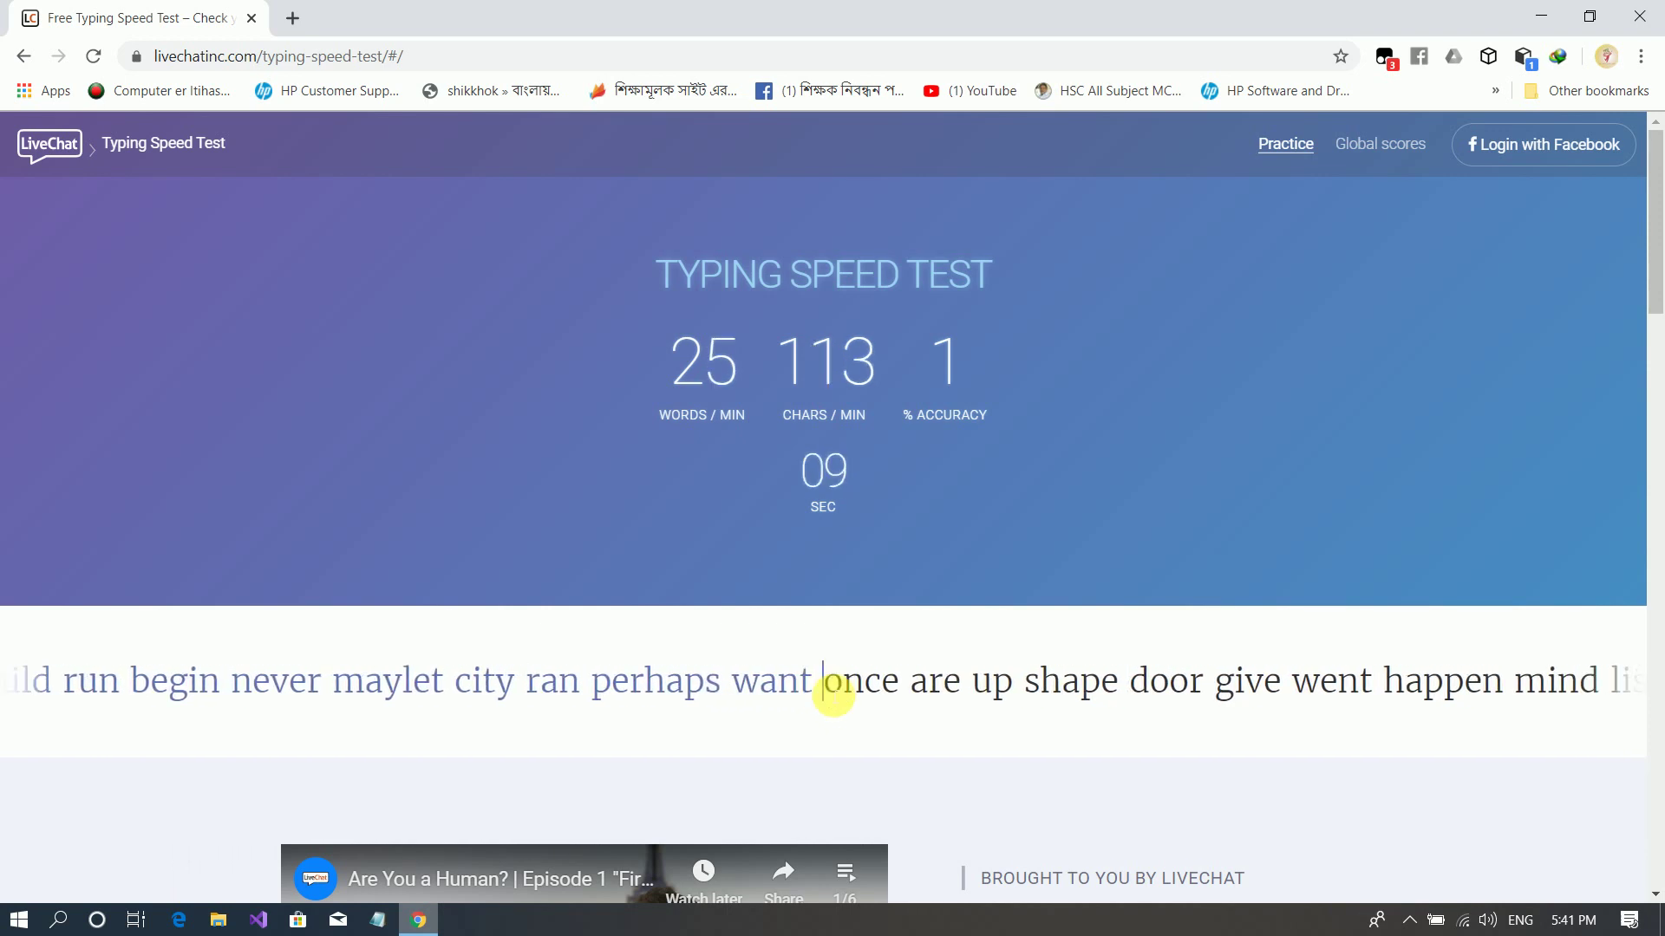
type("once a")
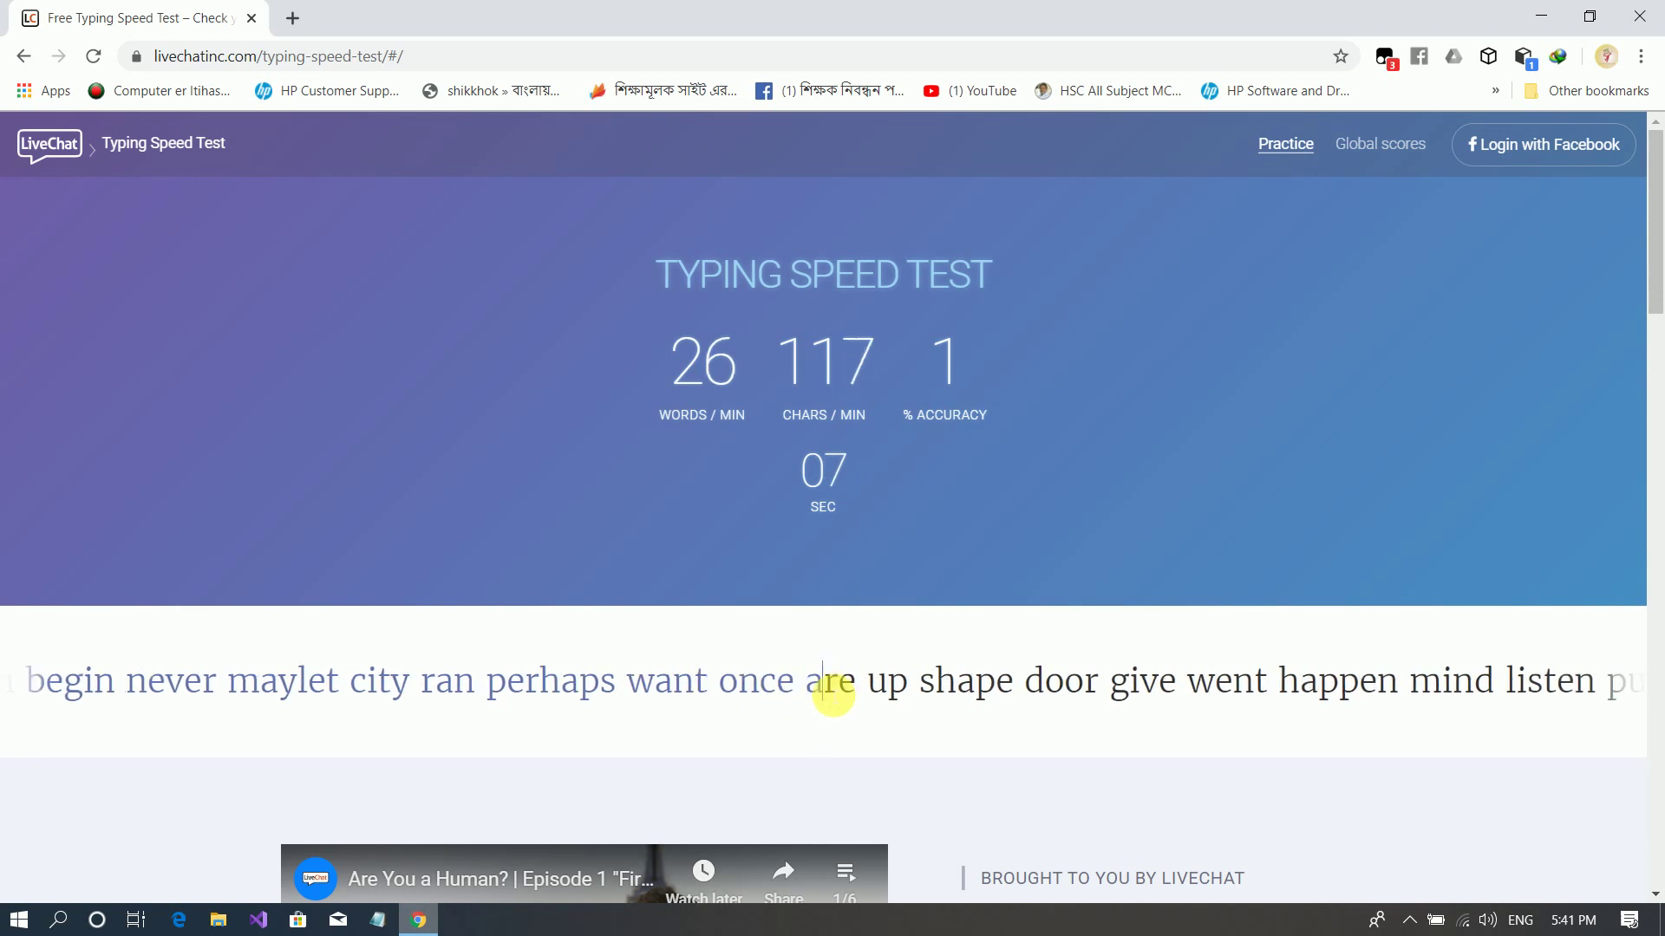
type("re up ")
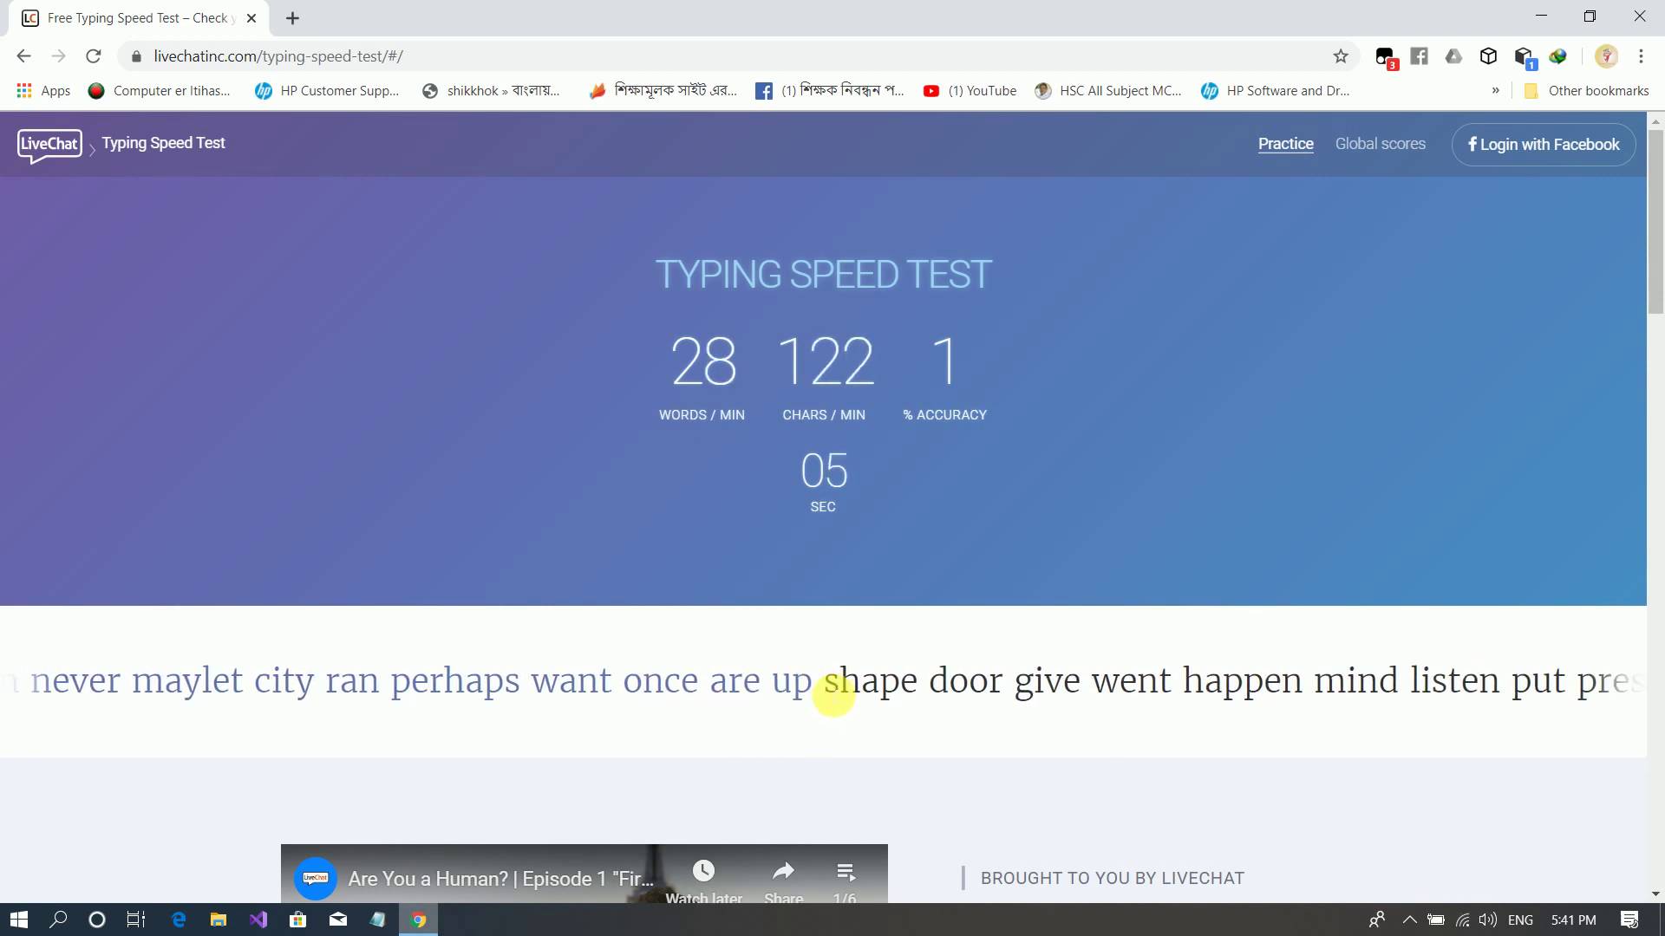
type("sh")
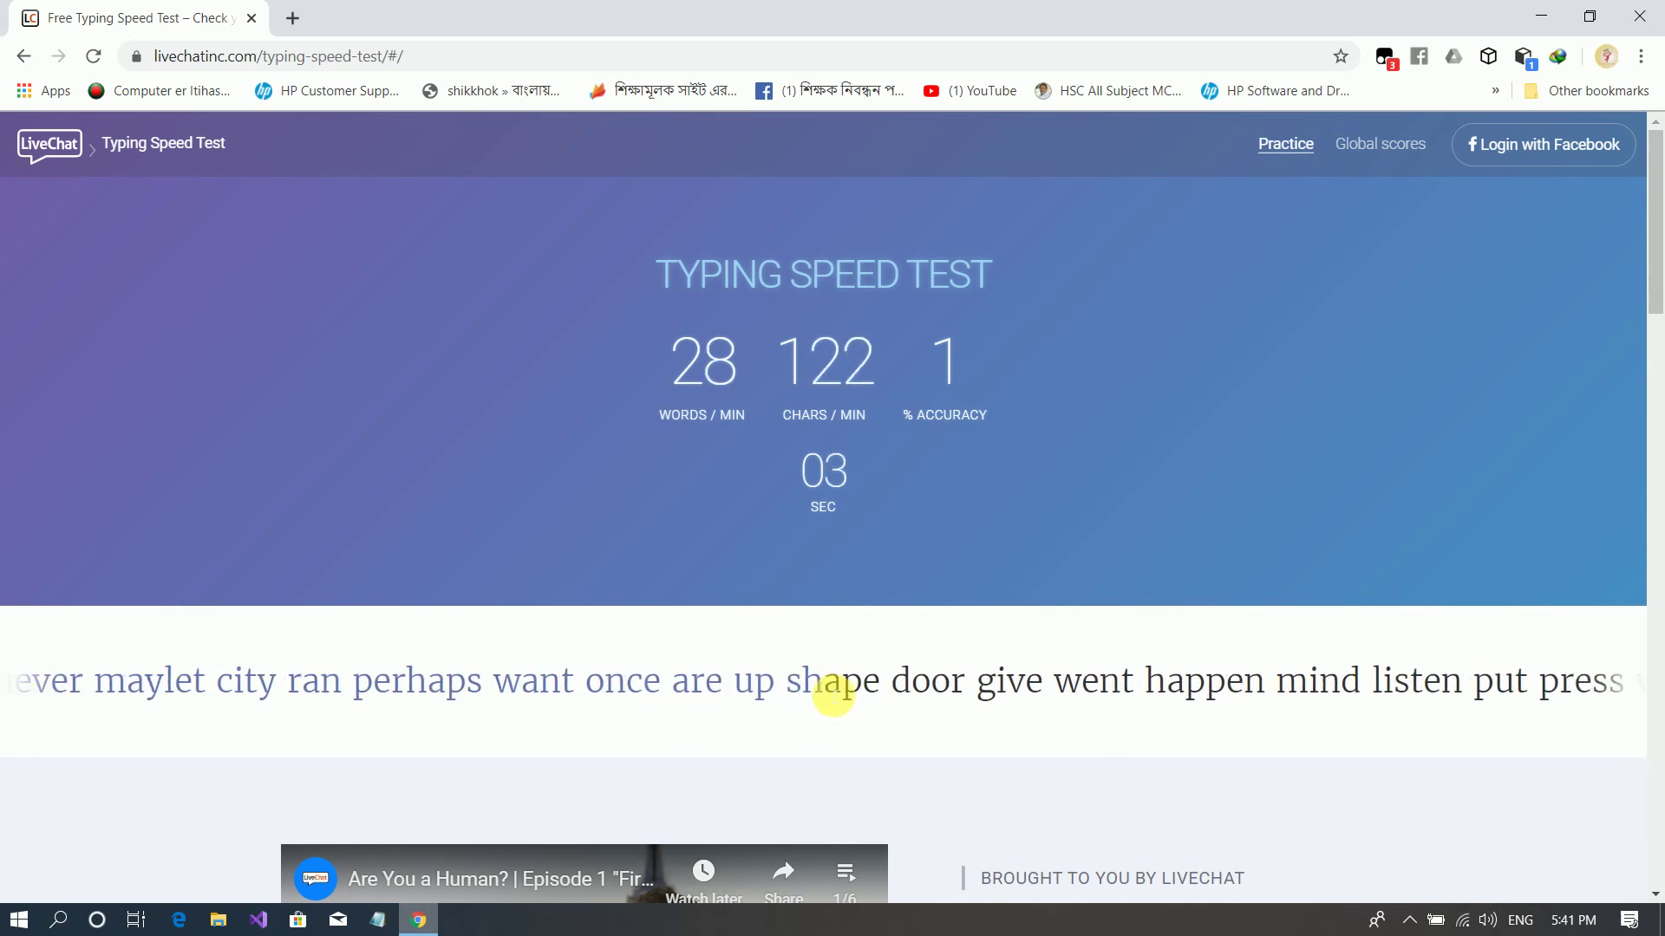
type("ape e")
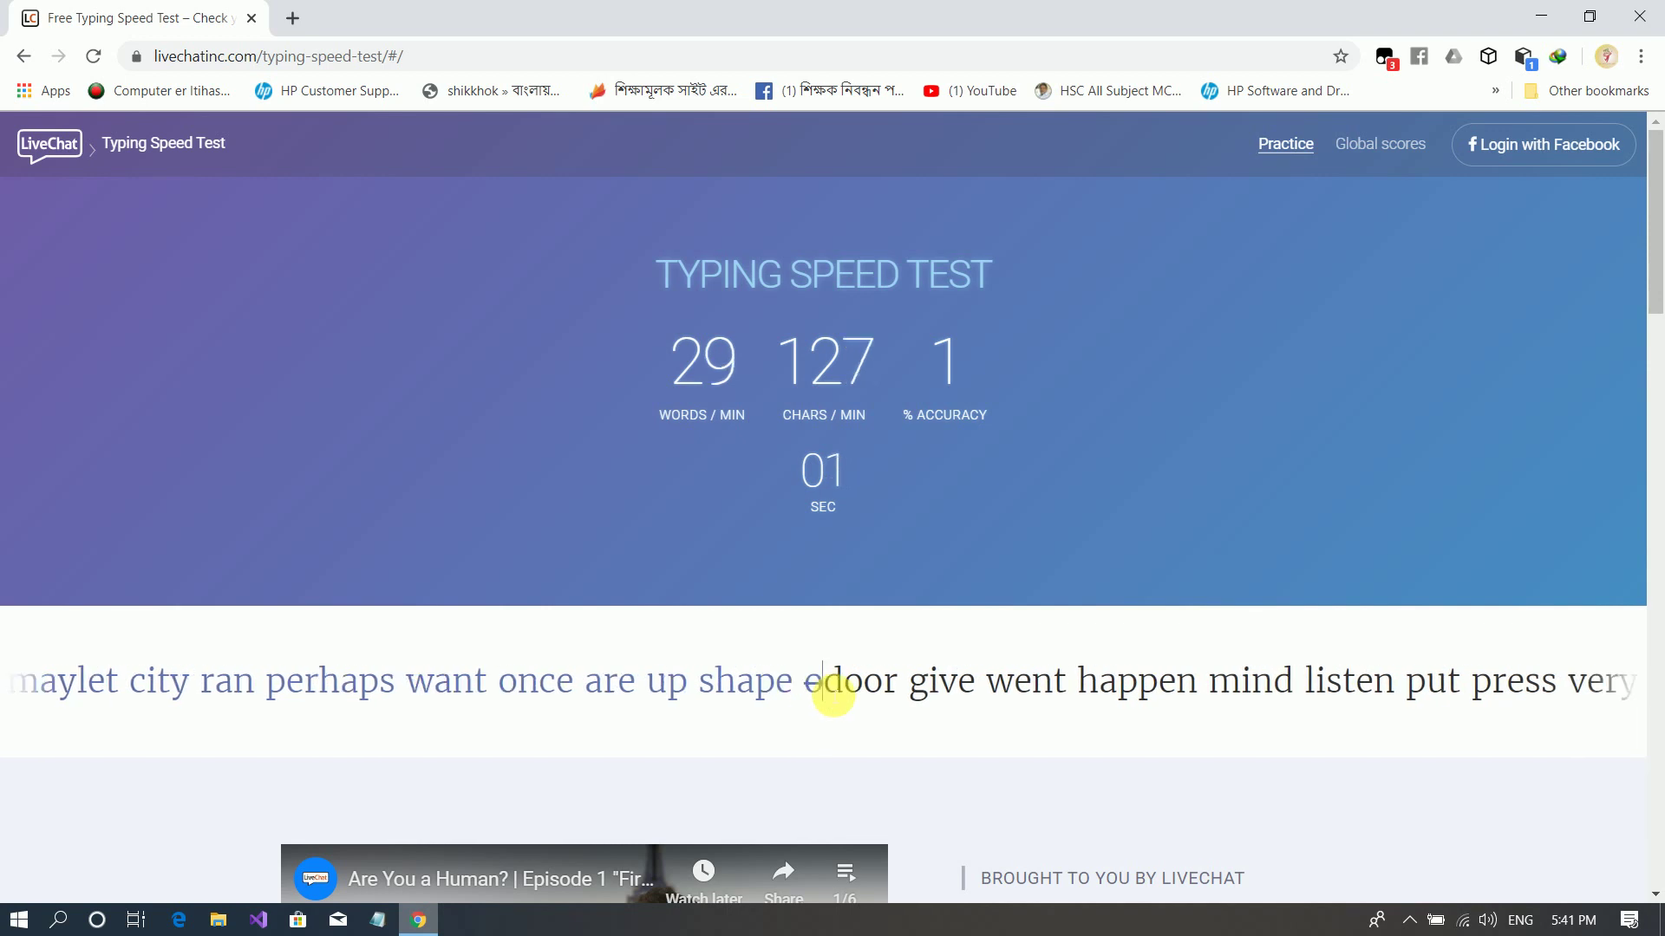
key("BackSpace")
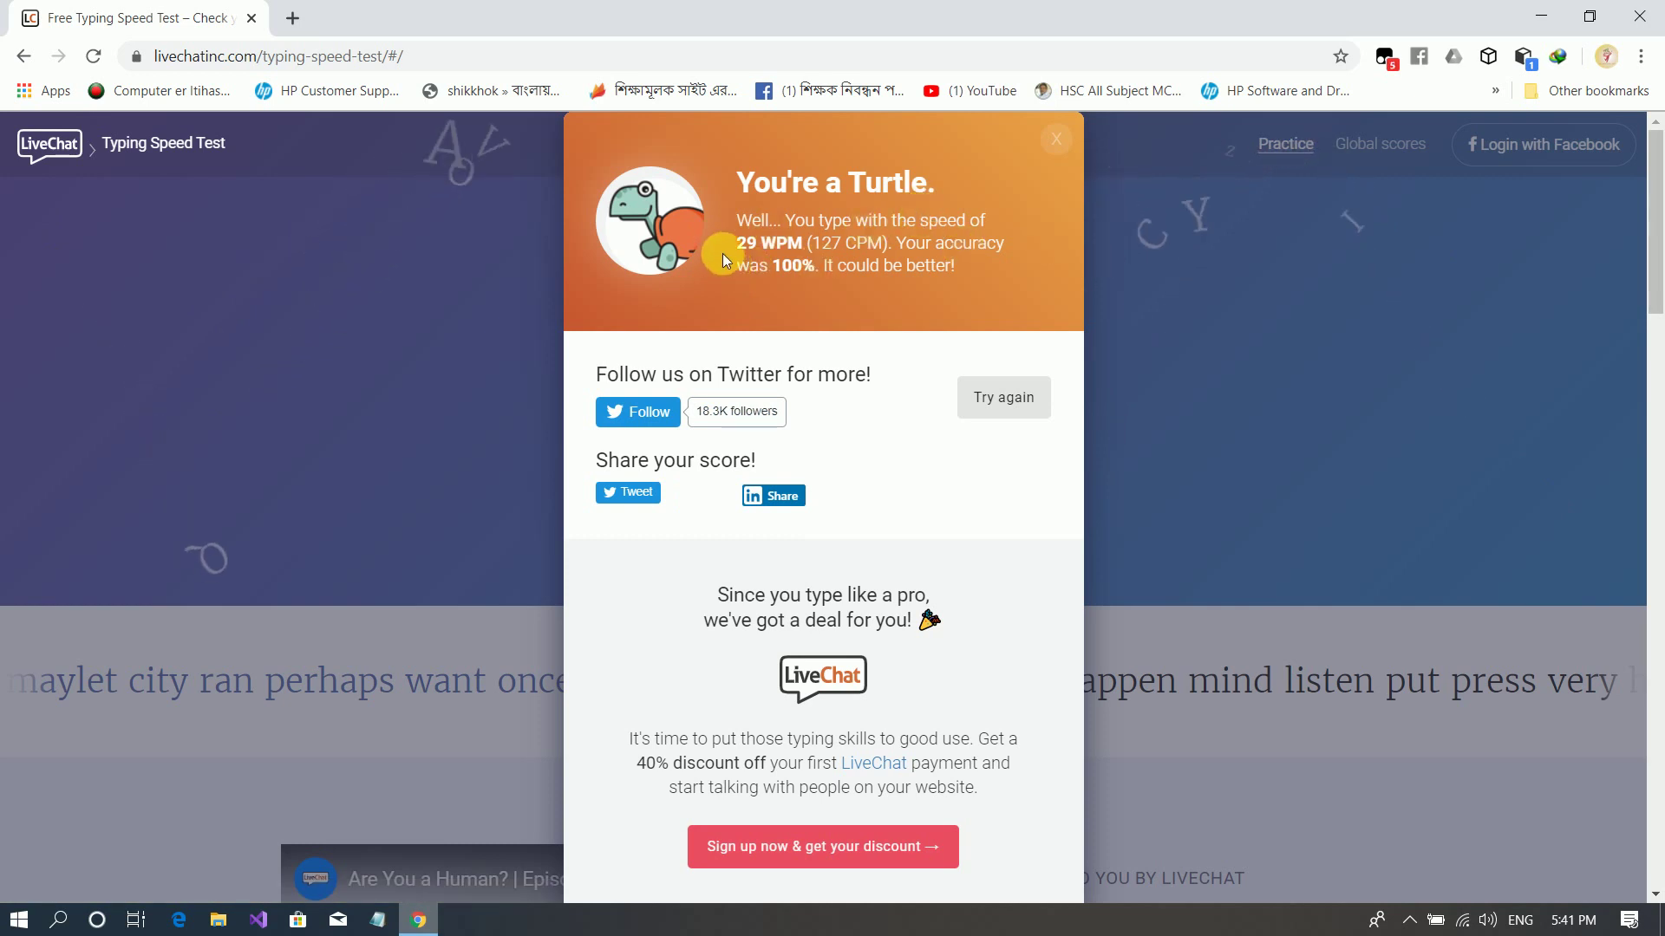
left_click_drag(736, 244, 798, 253)
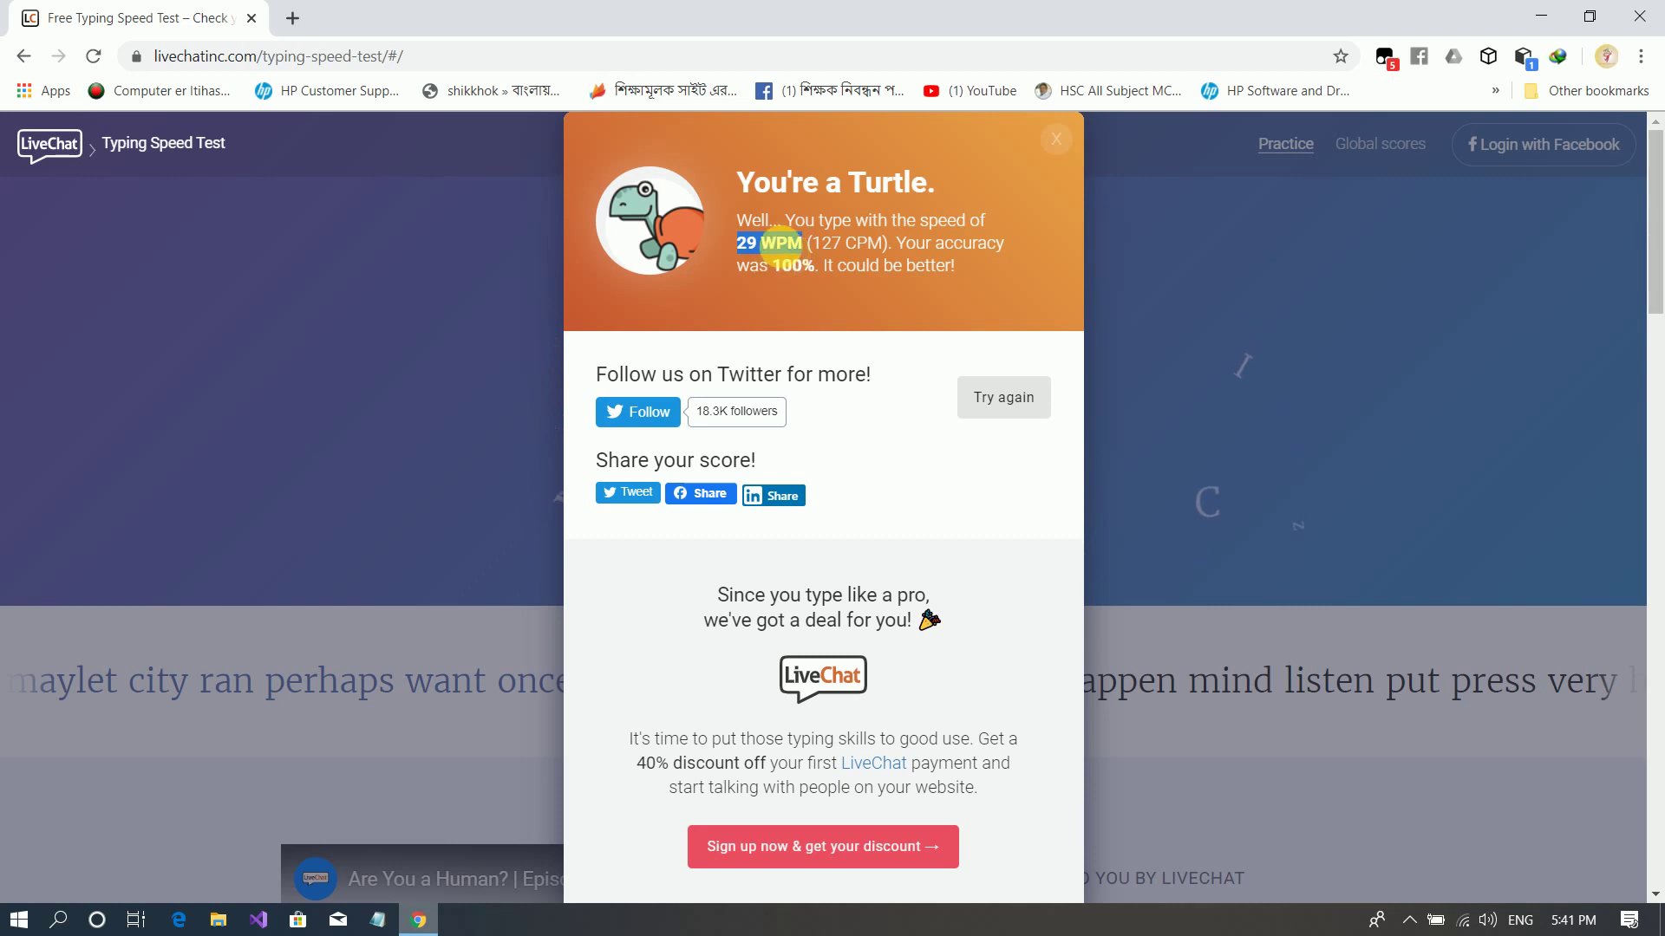
left_click(737, 251)
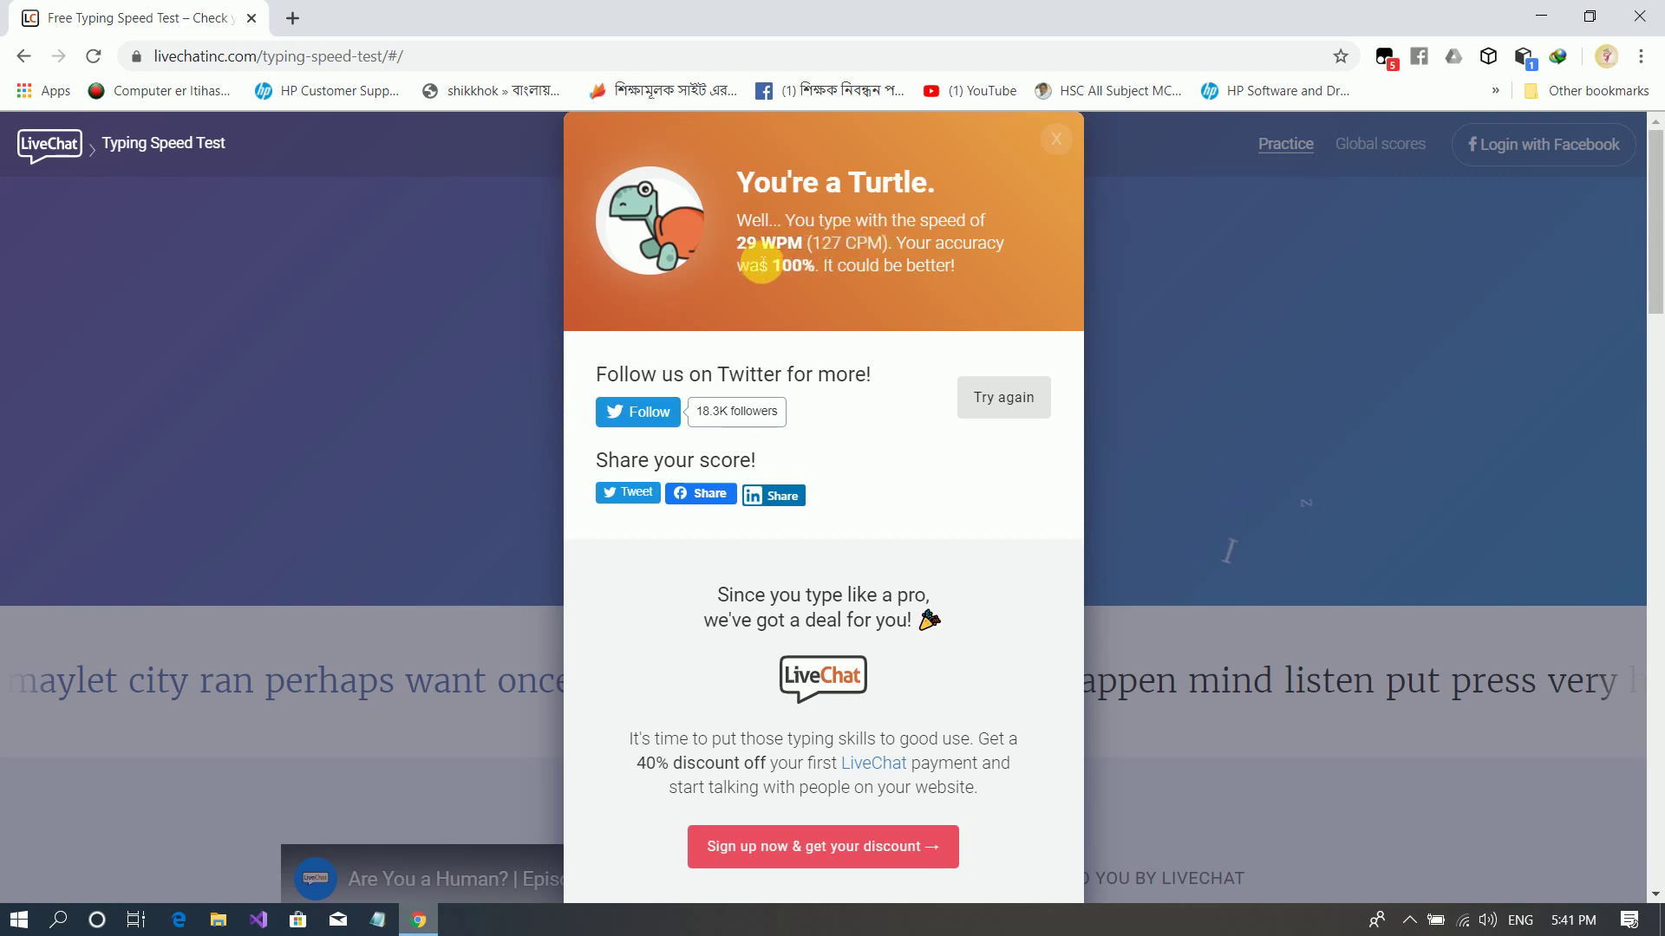
left_click_drag(761, 264, 736, 244)
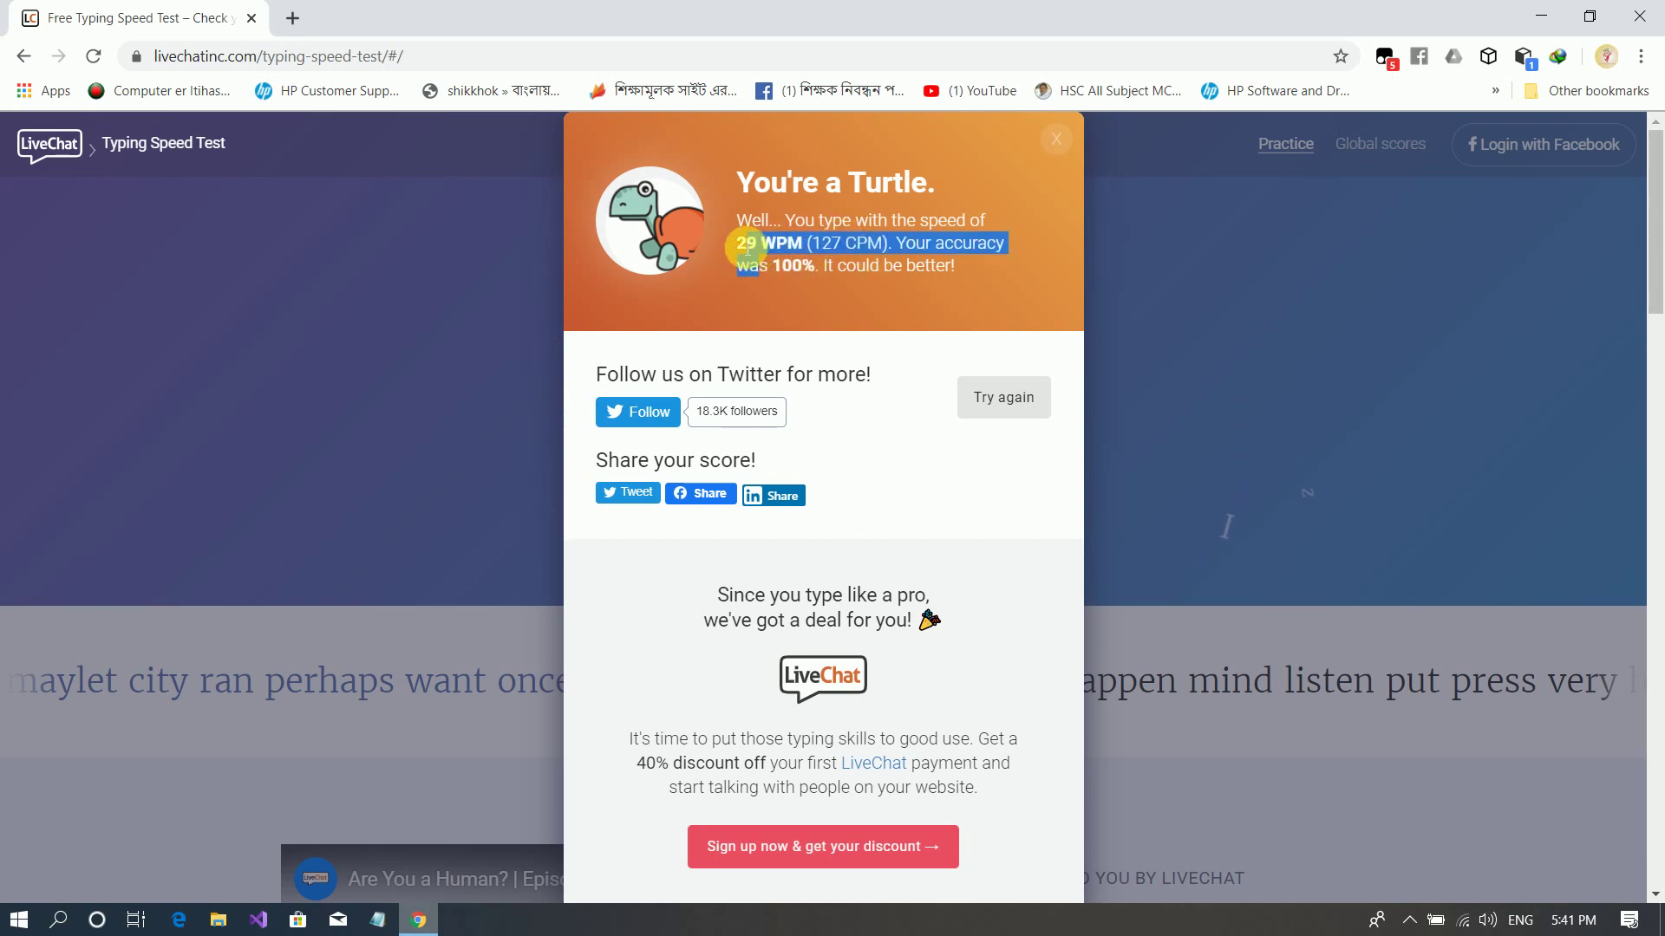
left_click(865, 260)
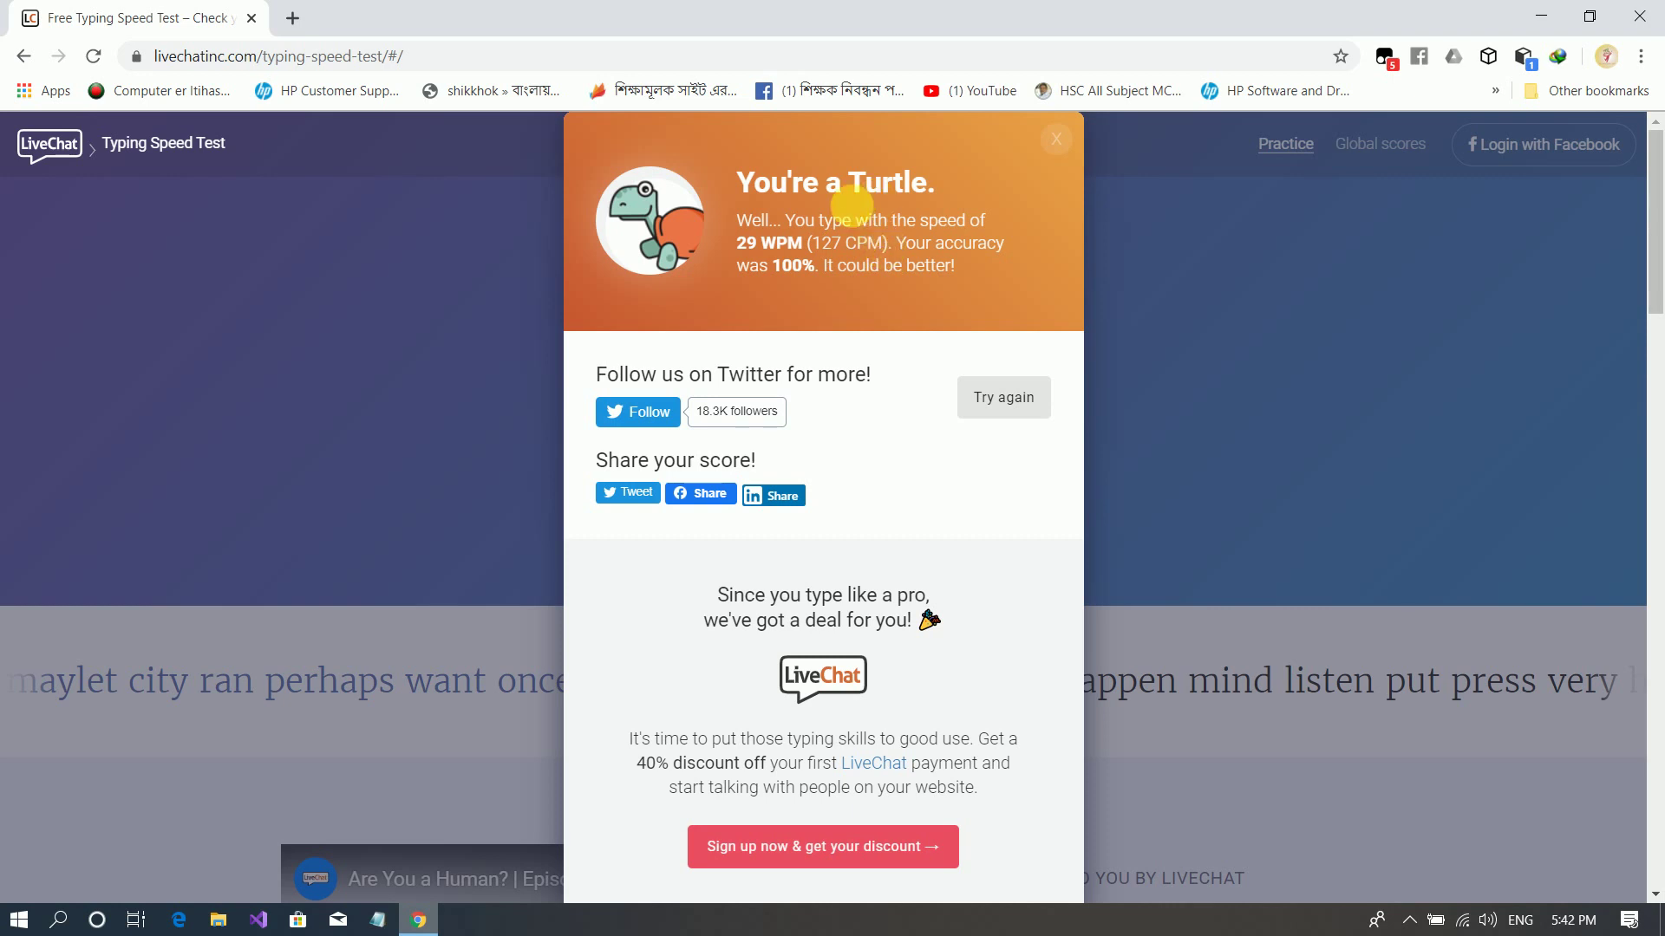
left_click_drag(812, 244, 874, 252)
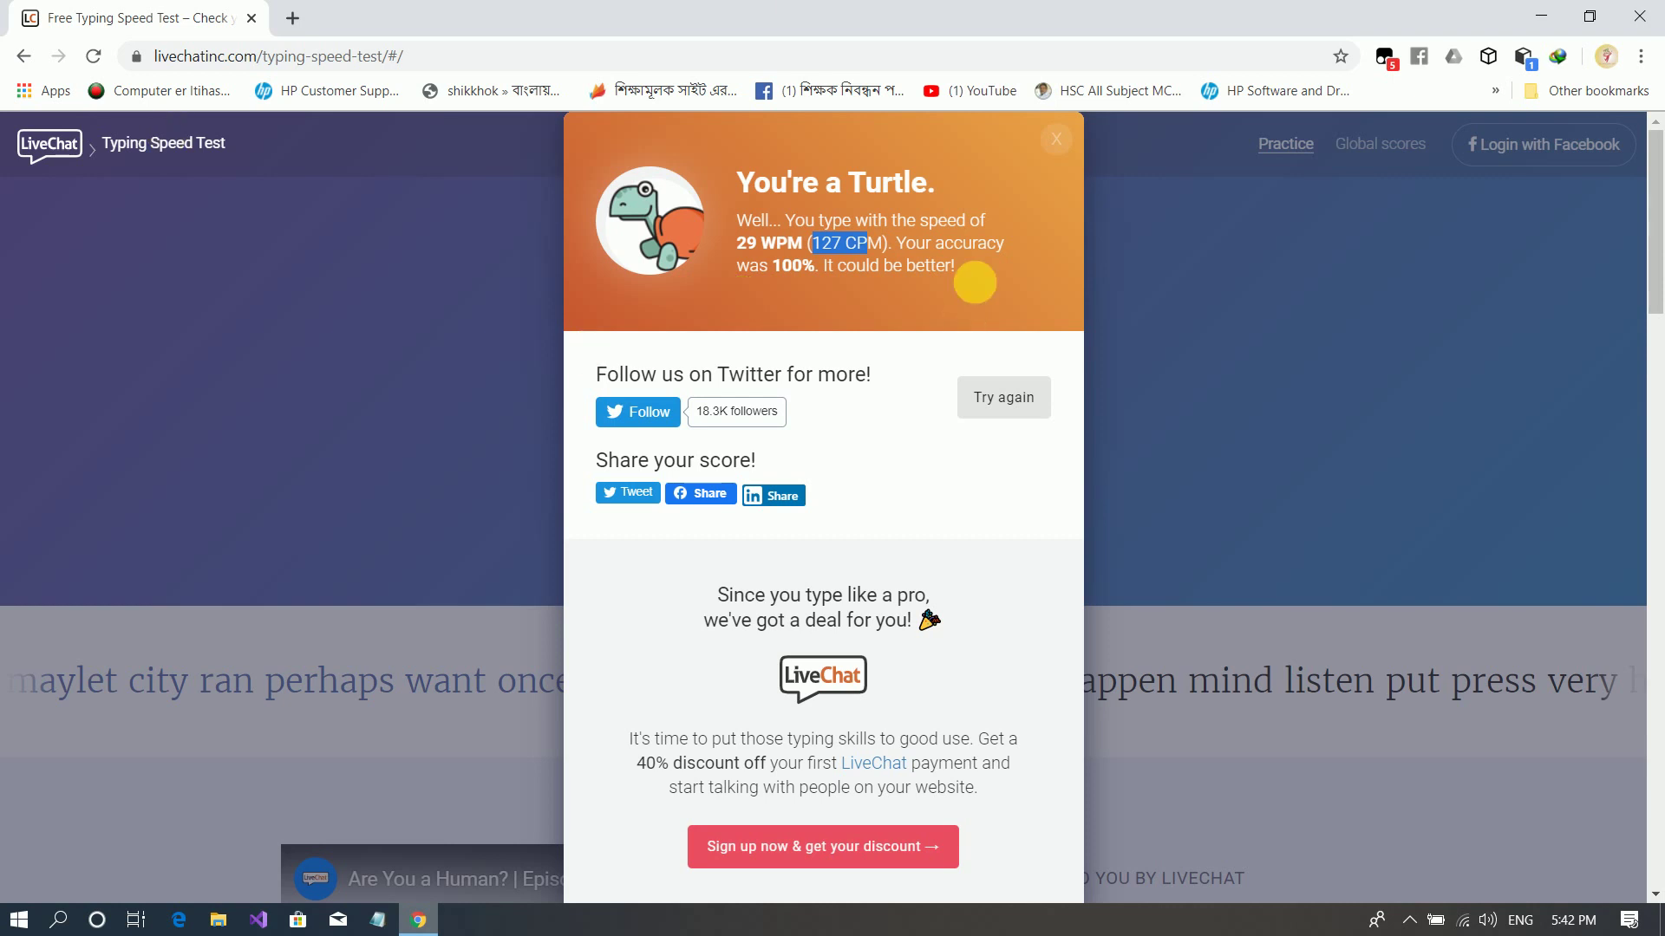
- Restart the test with Try again and type 'for' to begin the new 60-second round
left_click(1009, 404)
scroll(725, 639, "down", 3)
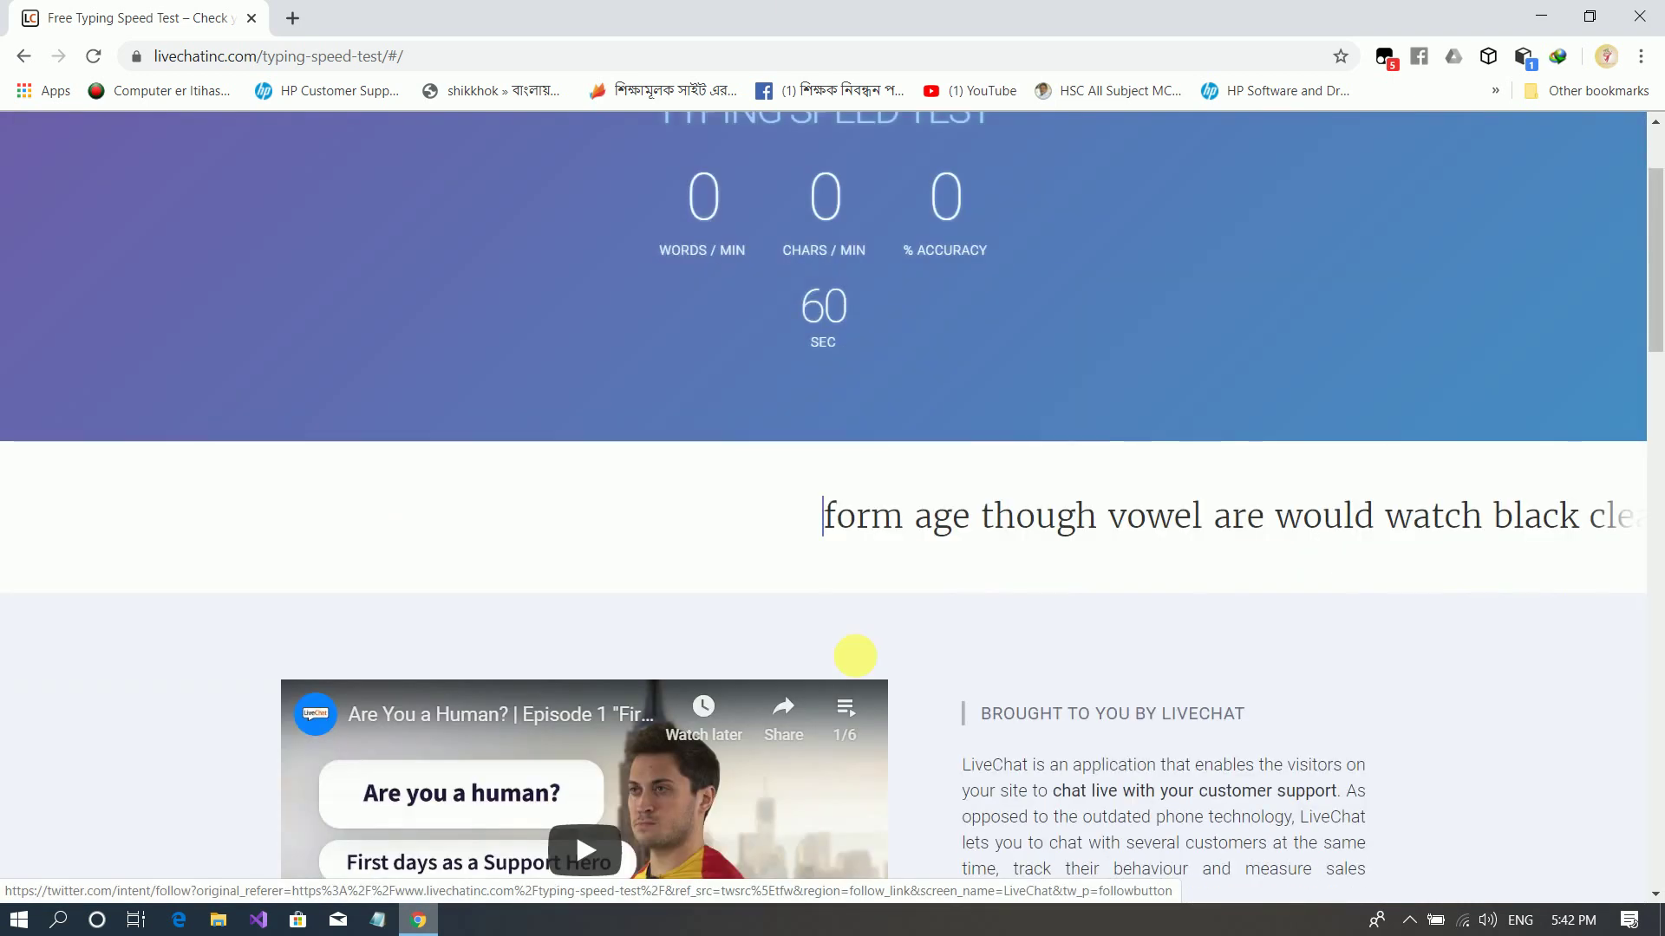
type("for")
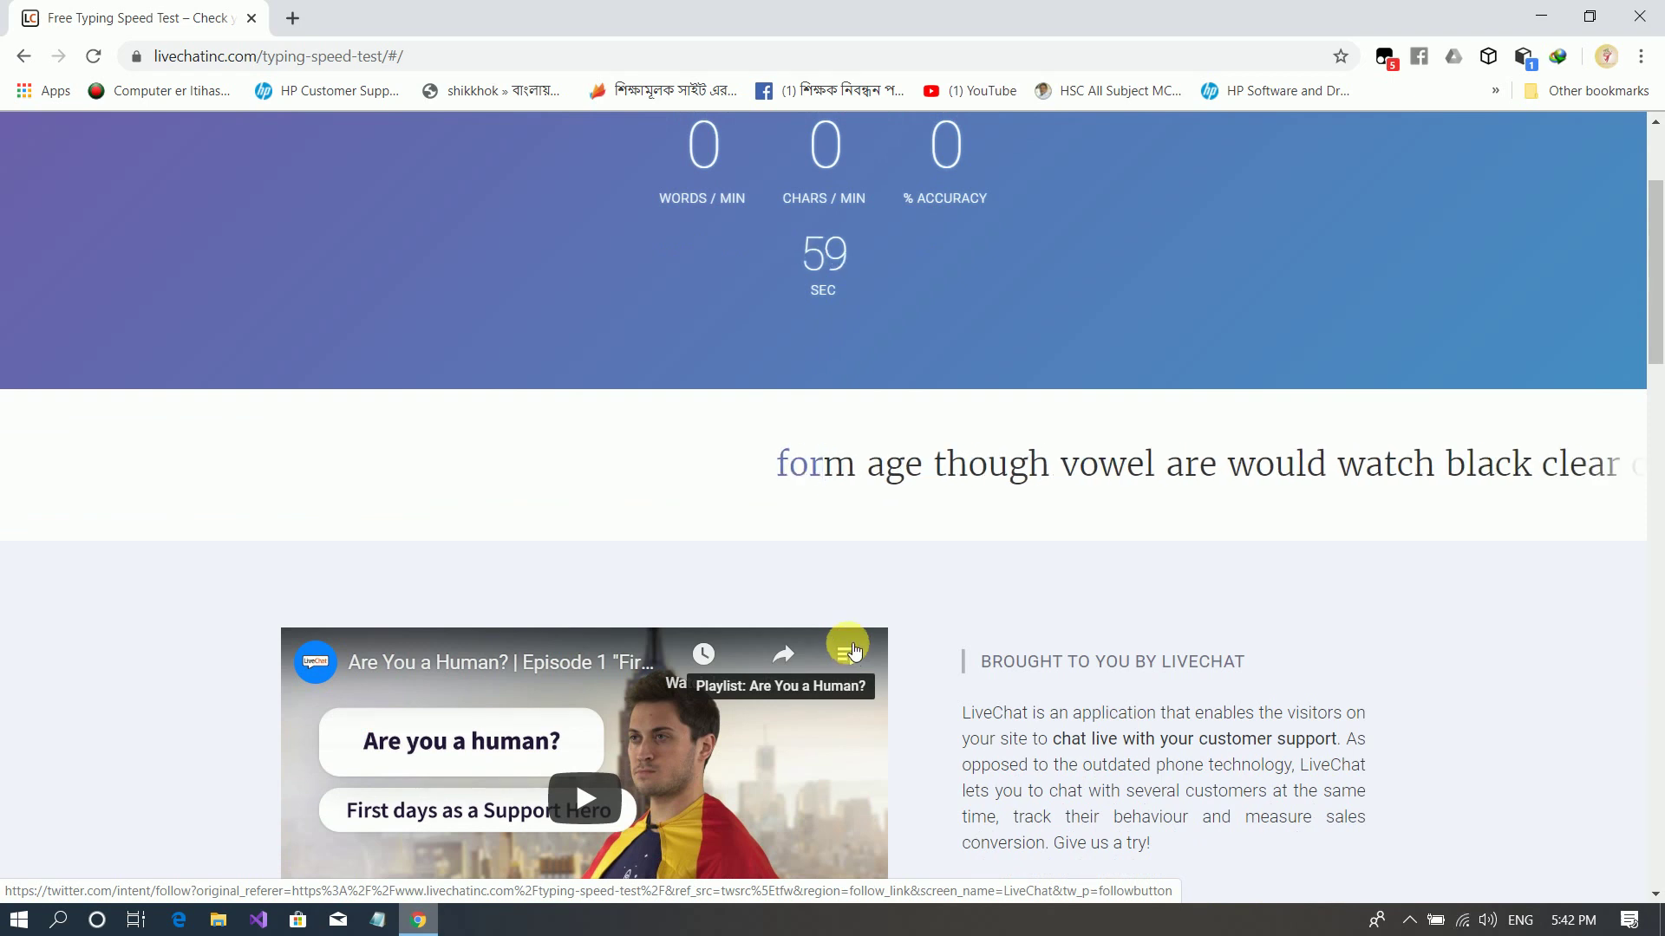
scroll(810, 607, "up", 3)
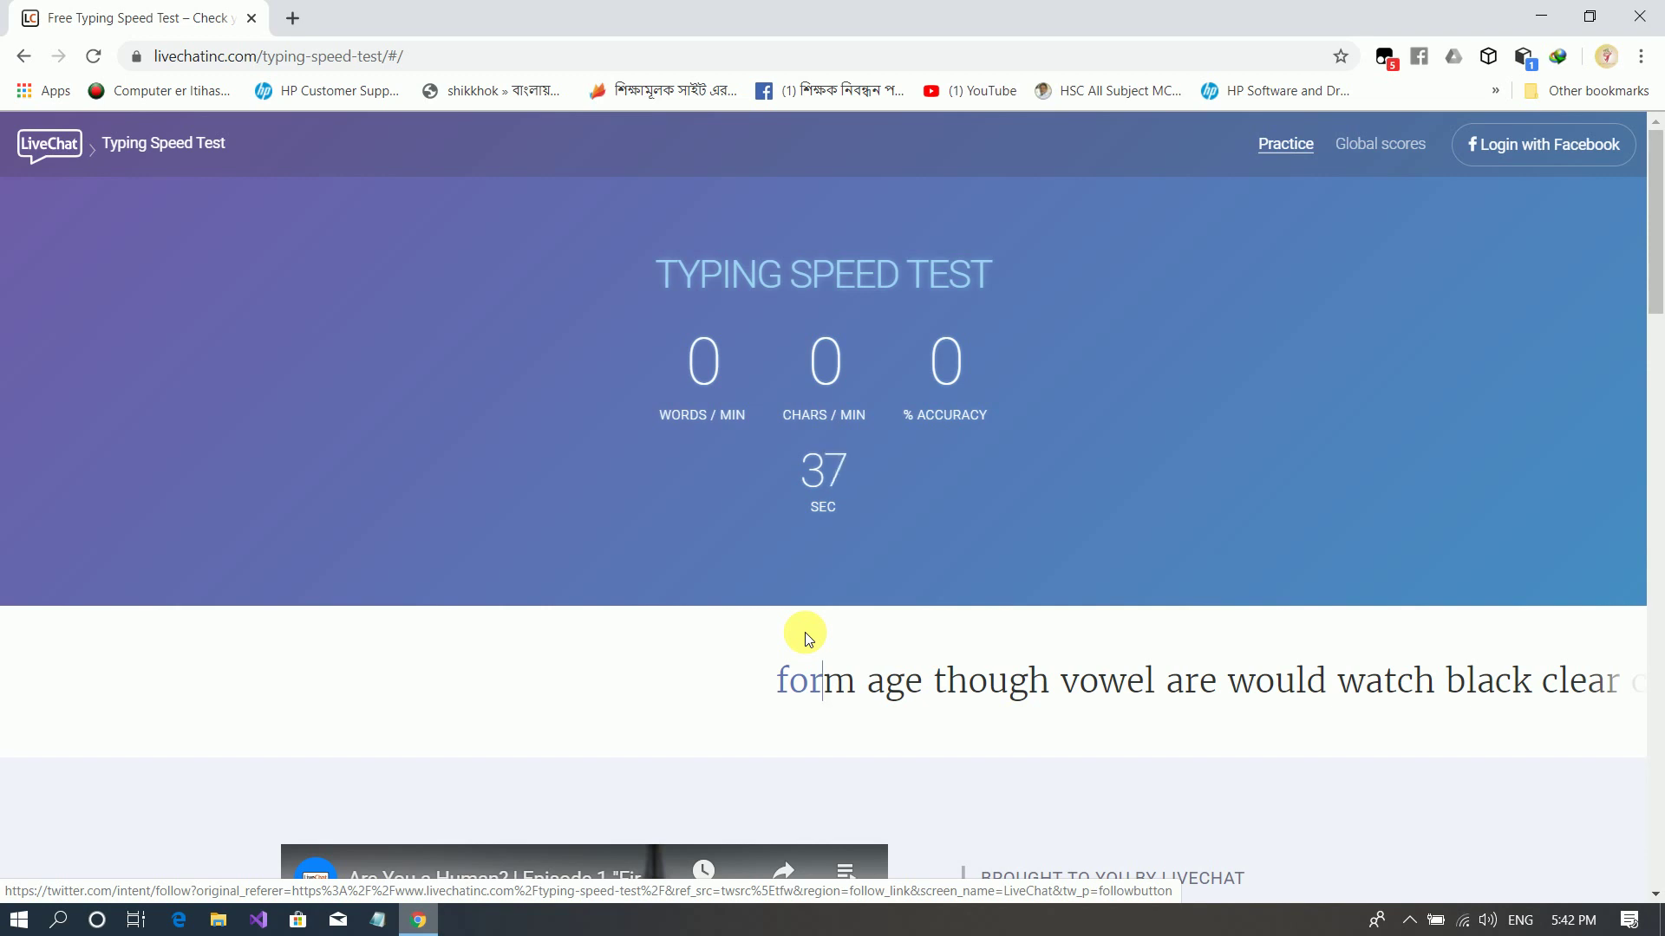
left_click(1409, 920)
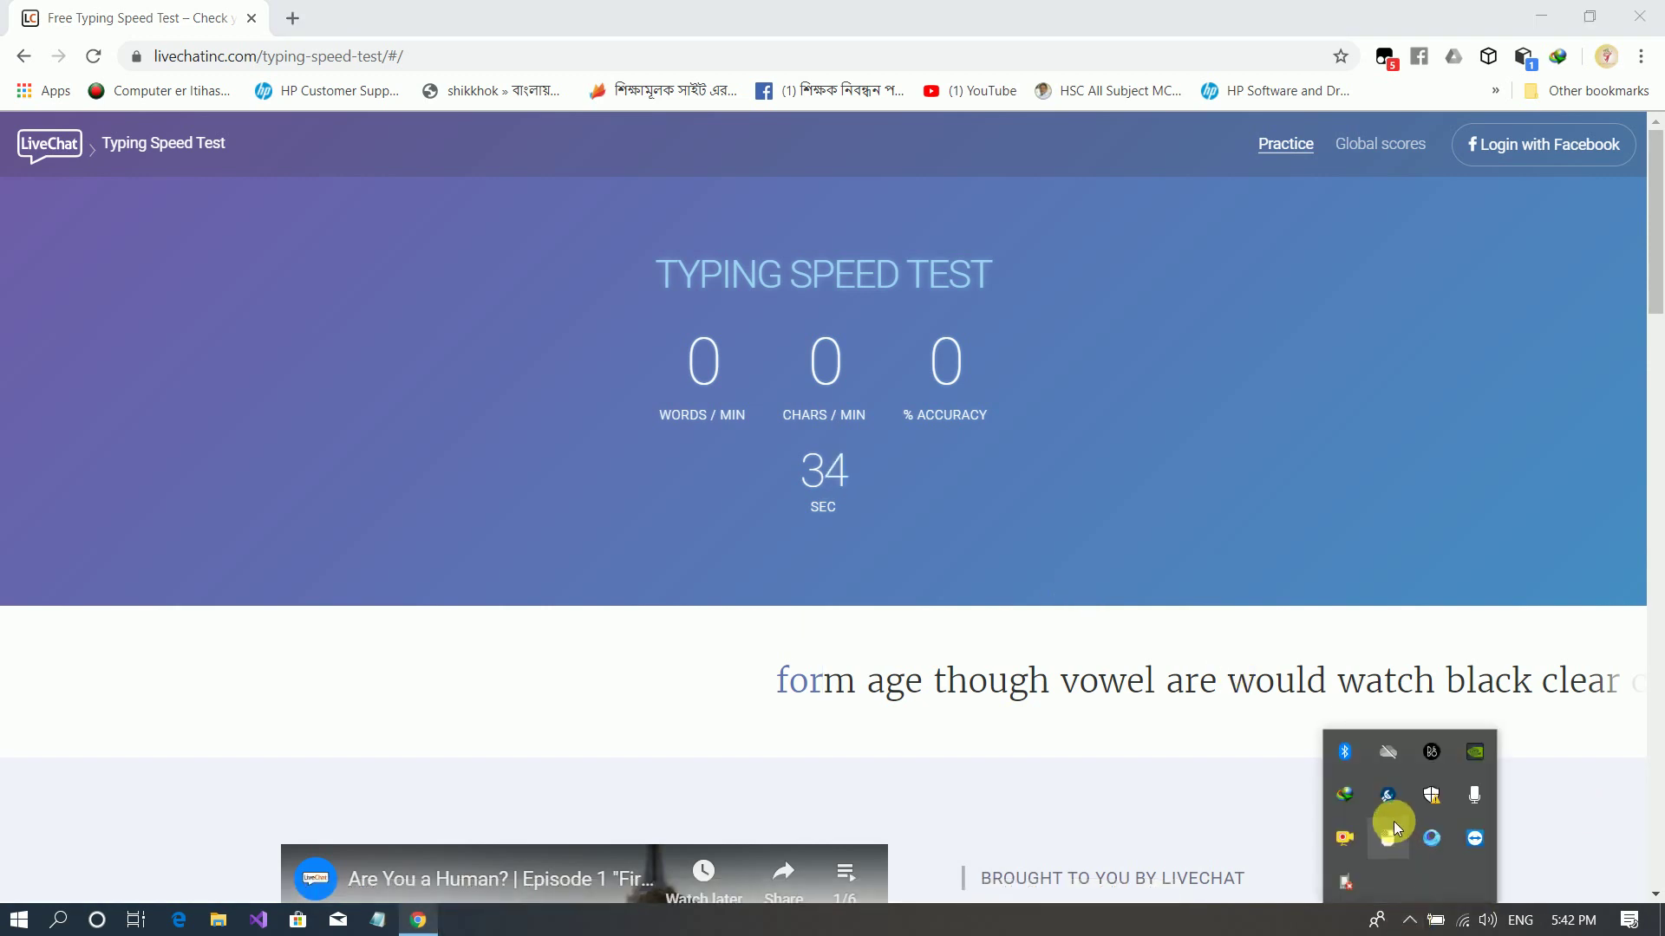